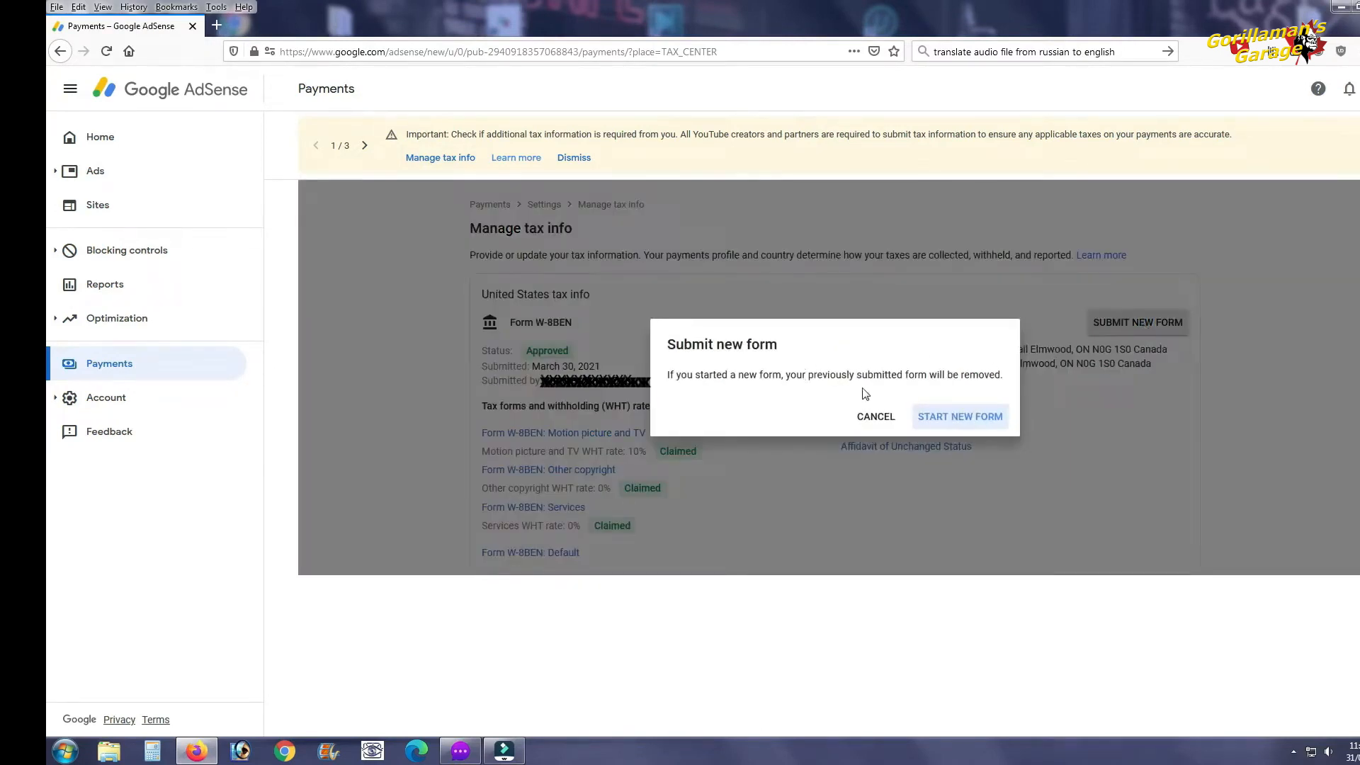
# - Start a new W-8BEN form for an individual who is not a citizen or resident of the United States
pyautogui.click(964, 420)
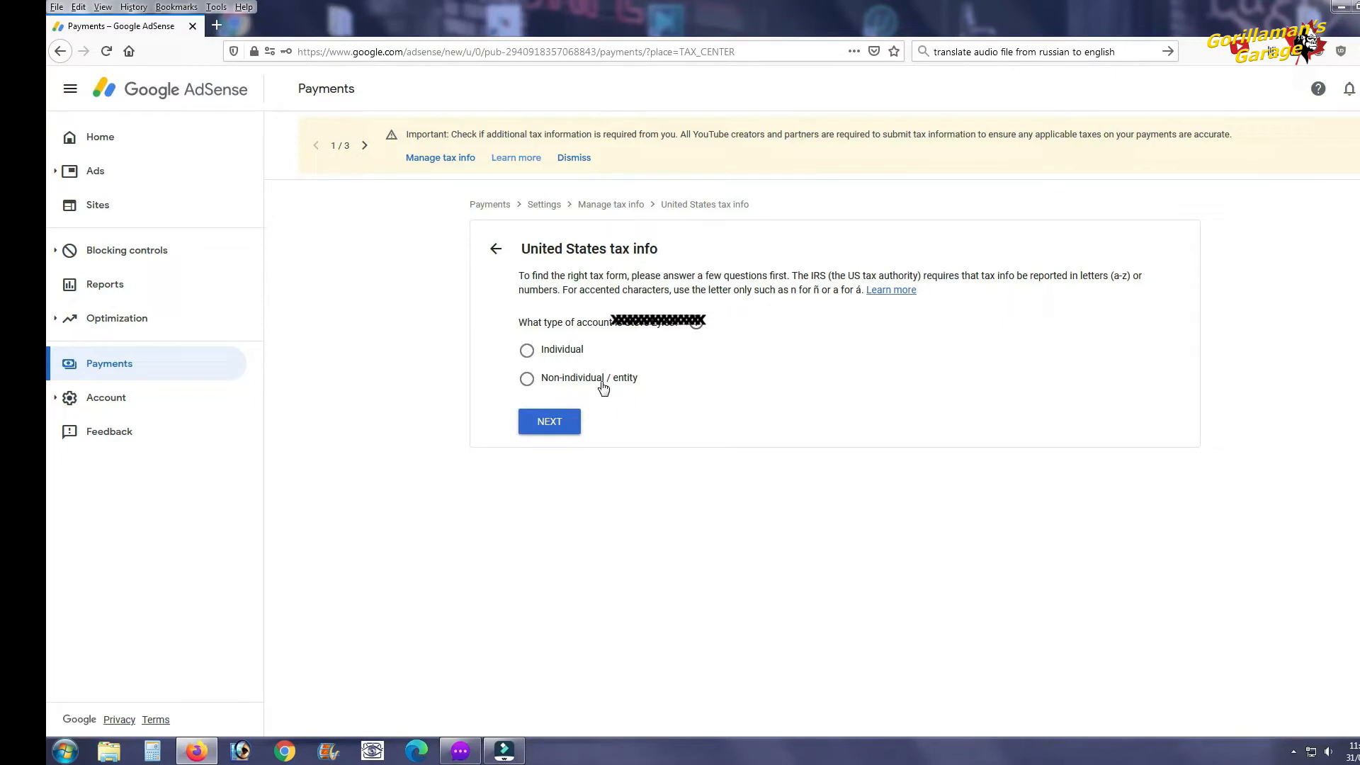
pyautogui.click(528, 353)
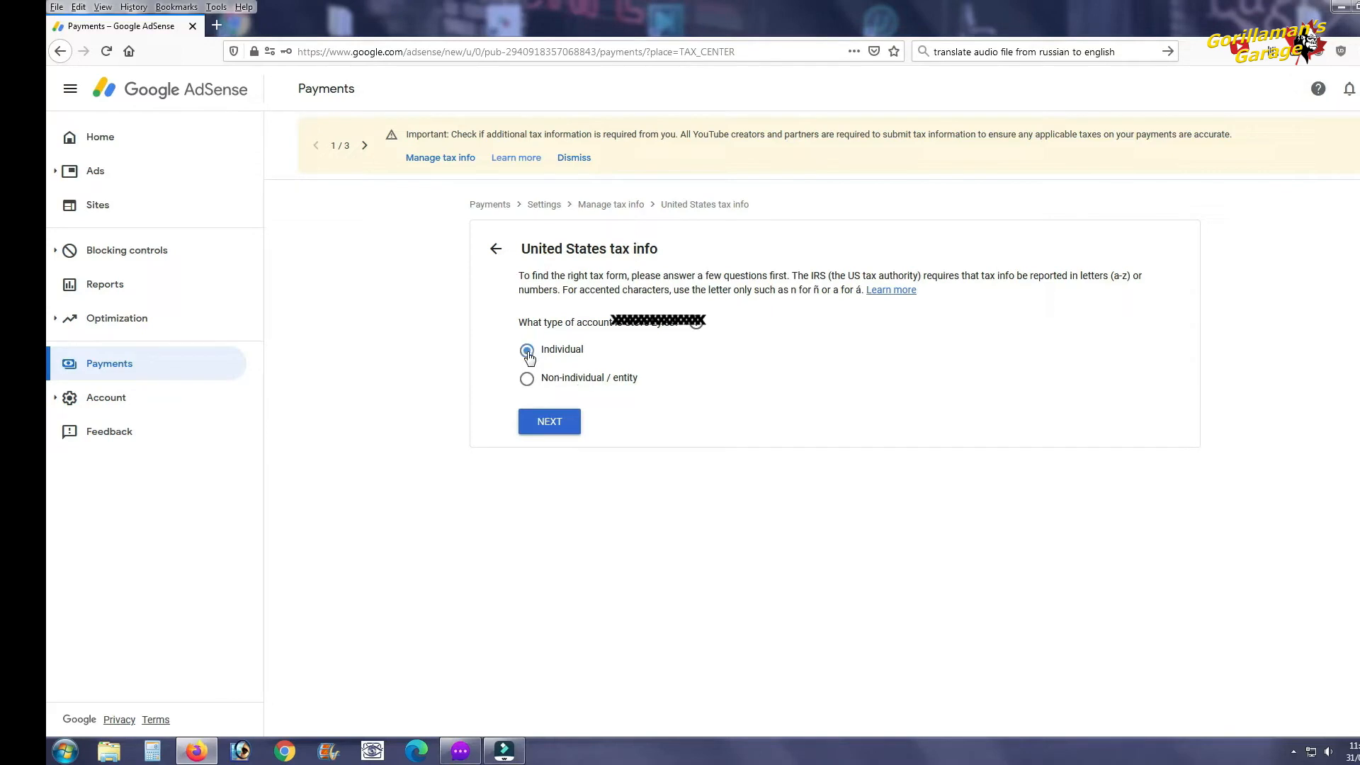
pyautogui.click(550, 427)
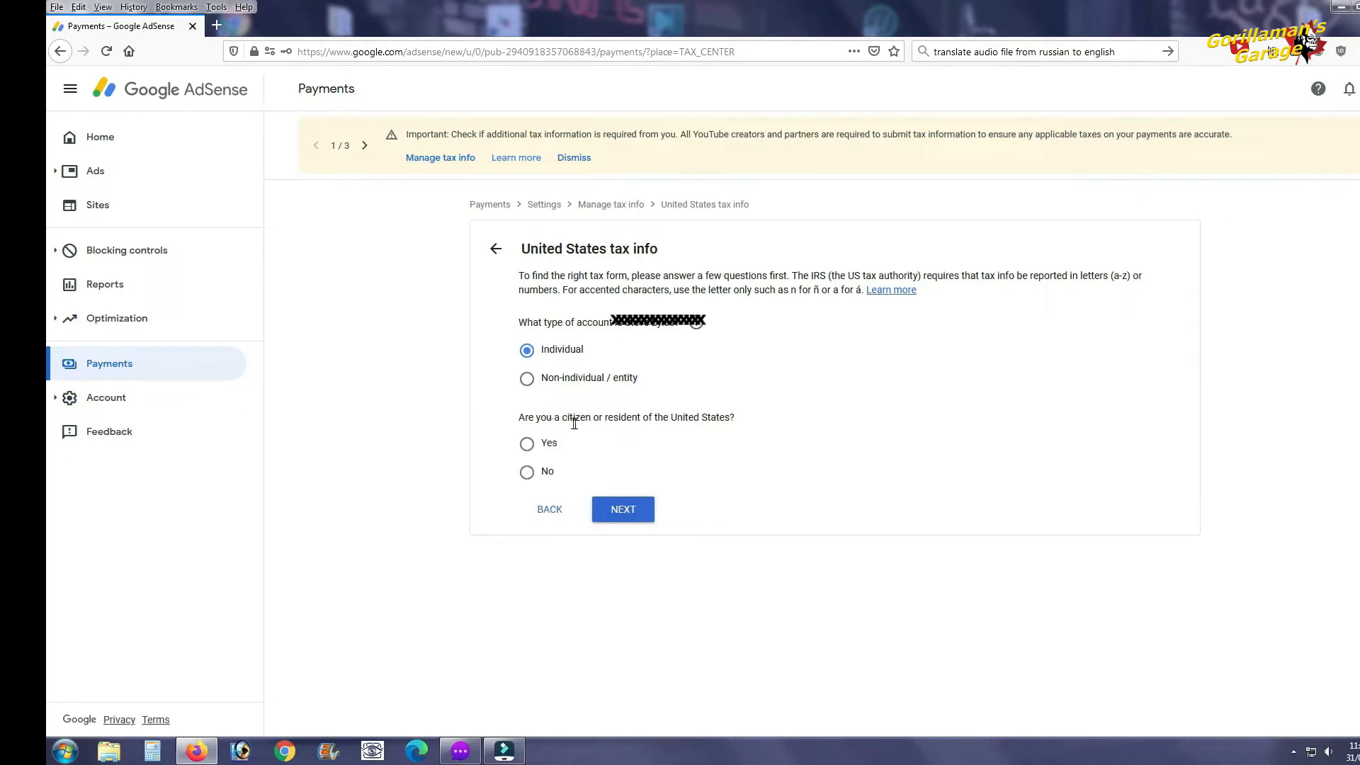
pyautogui.click(527, 472)
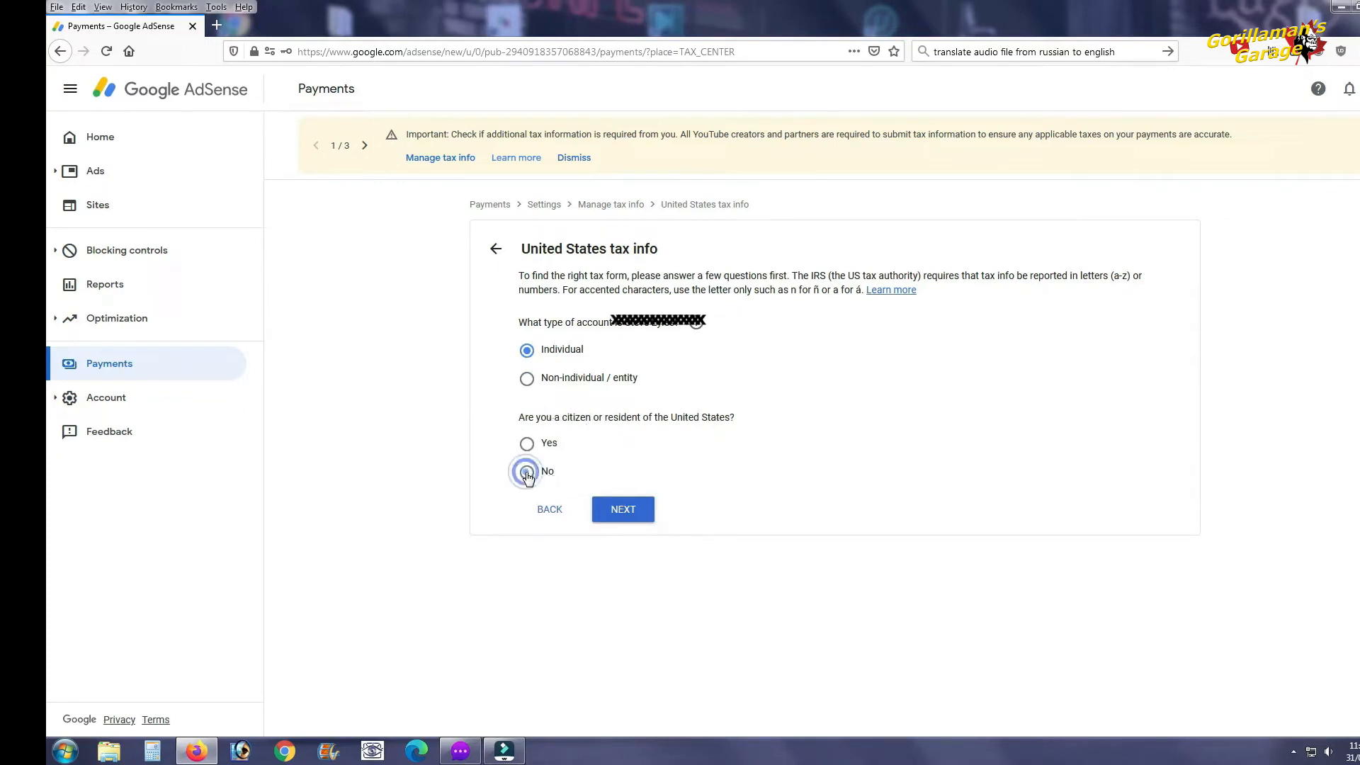
pyautogui.click(624, 511)
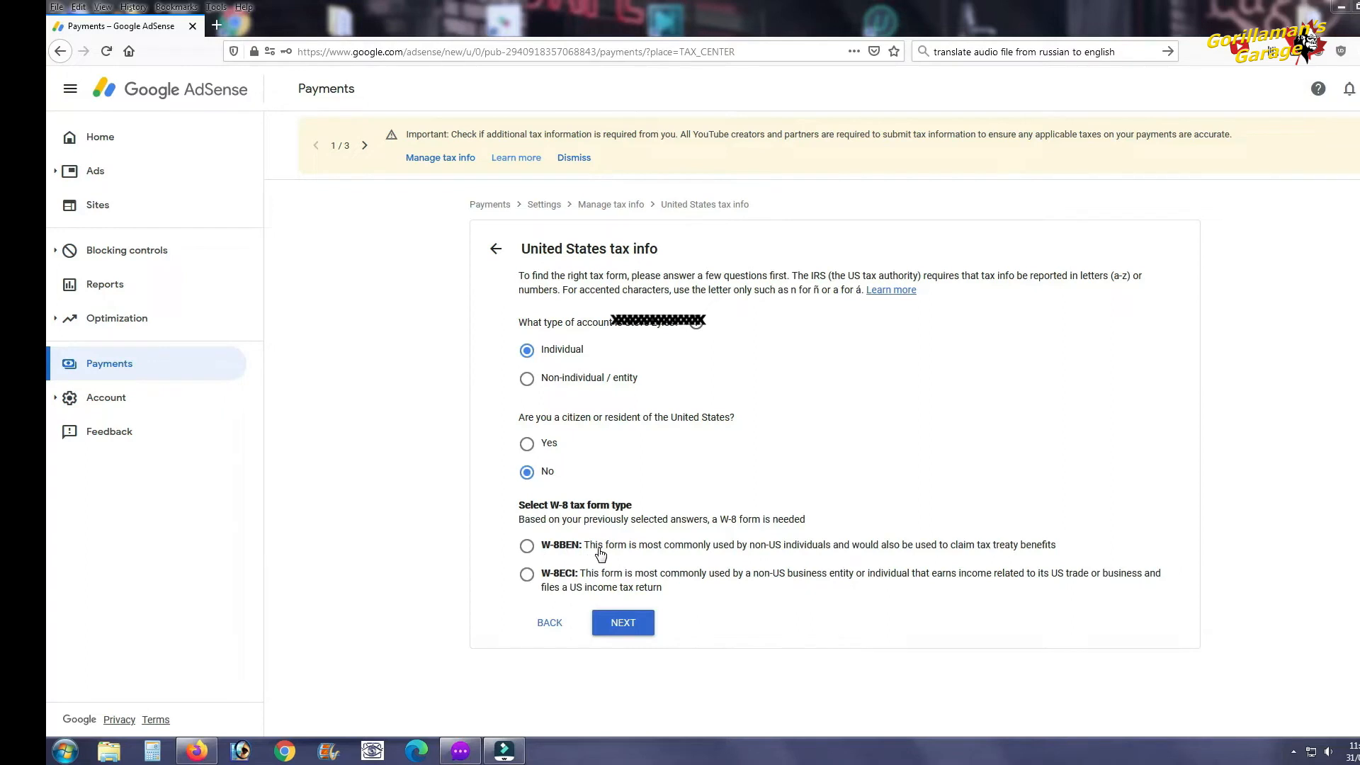
pyautogui.click(528, 547)
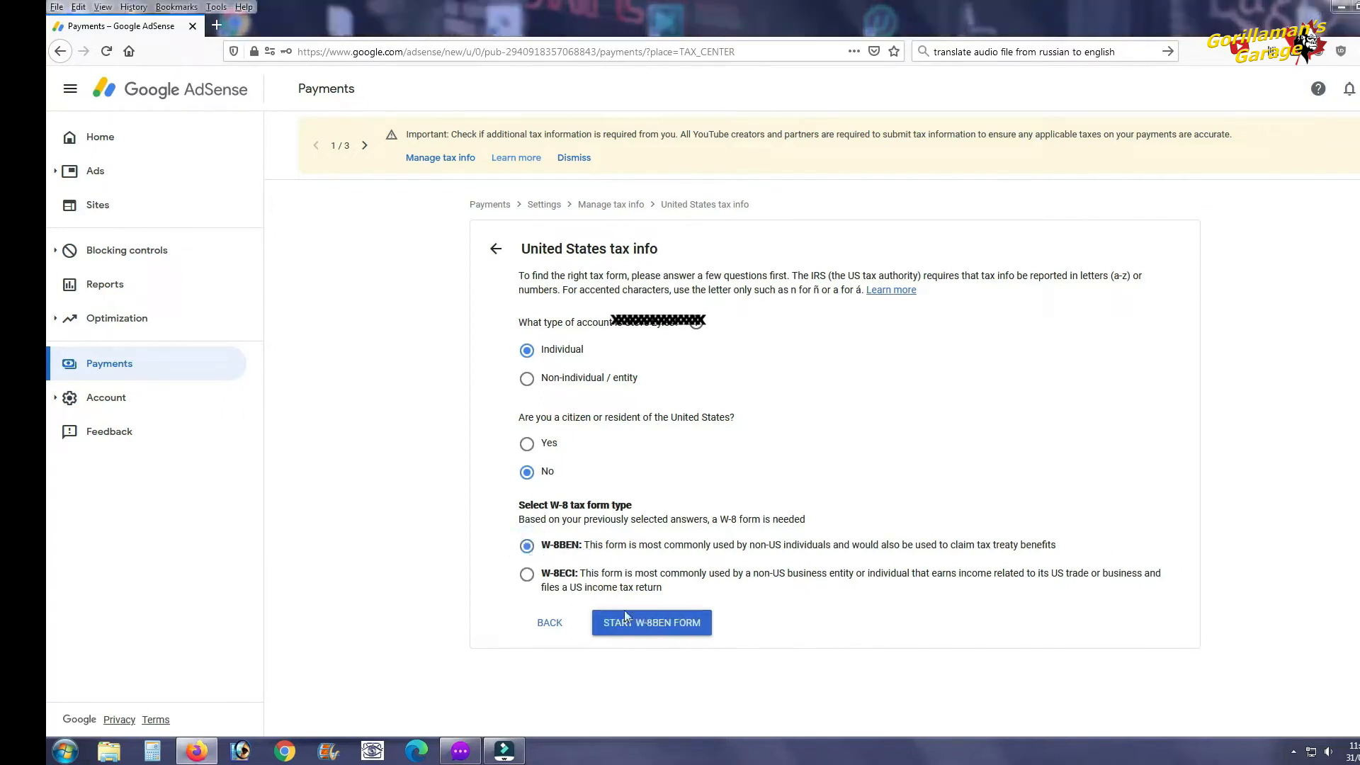
pyautogui.click(651, 624)
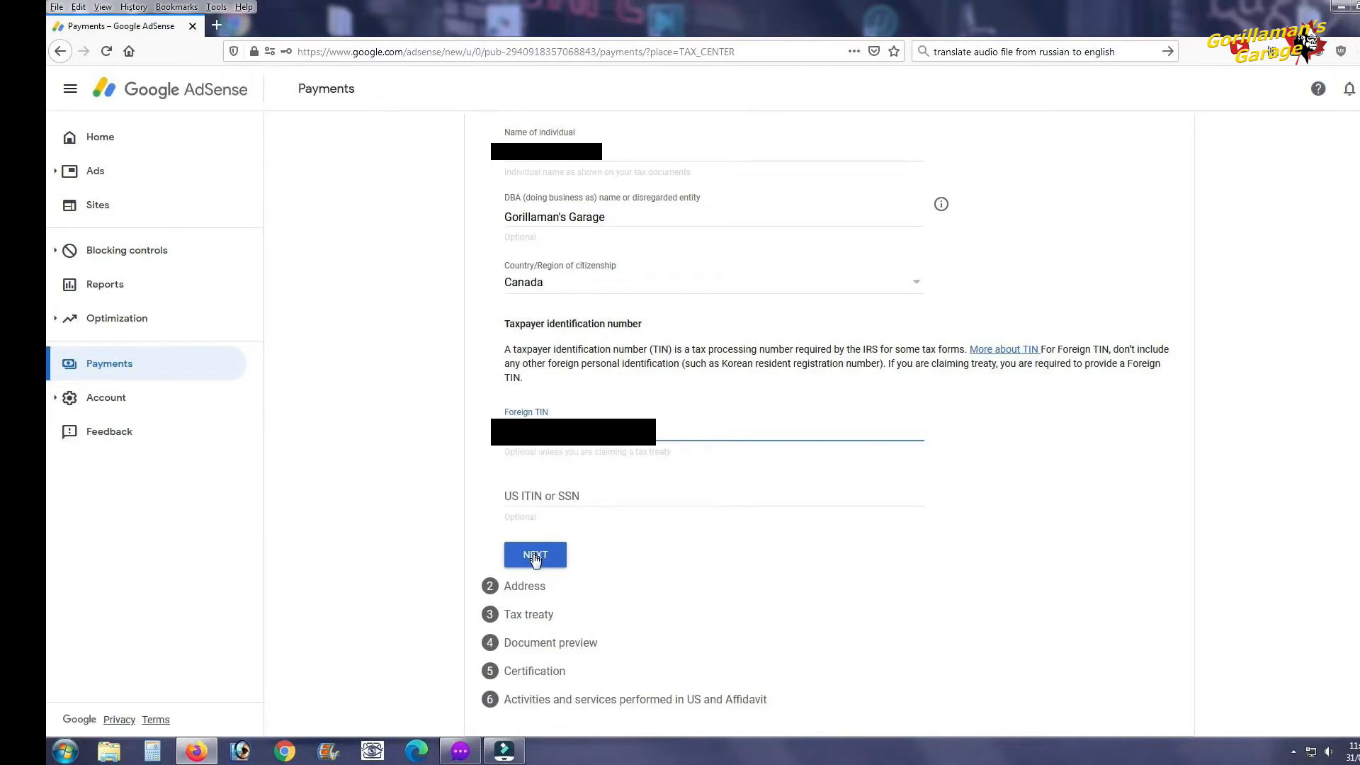
# - Submit the tax identity section, then complete the address section with the mailing address same as the permanent residence address
pyautogui.click(537, 562)
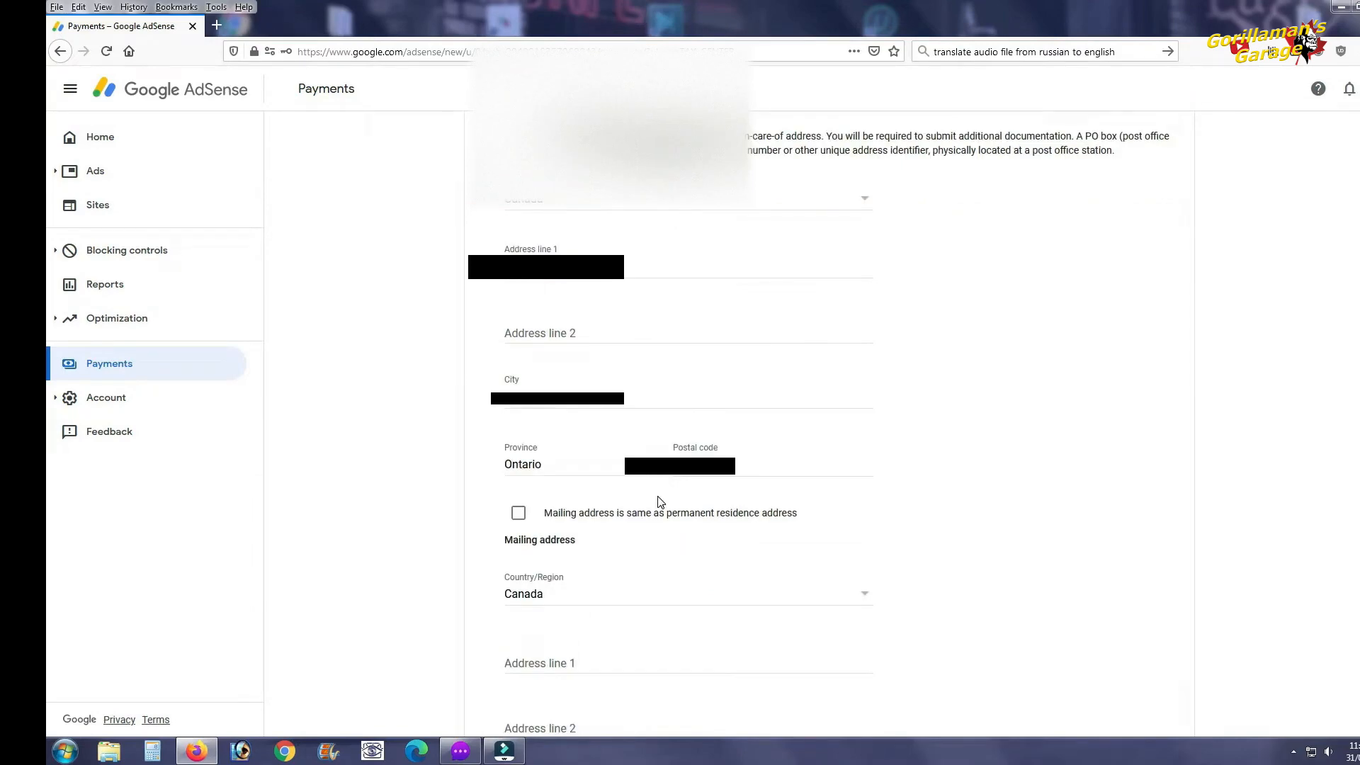
pyautogui.click(517, 518)
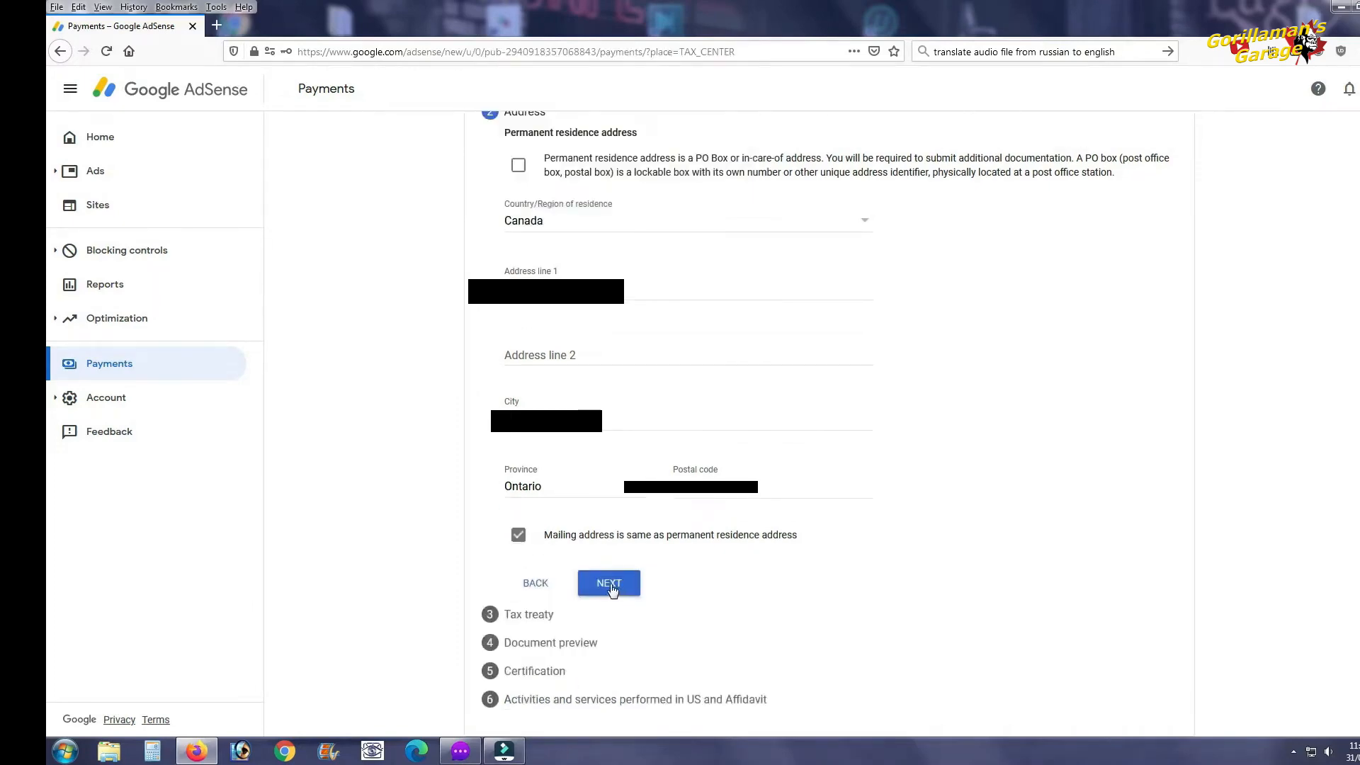
pyautogui.click(610, 588)
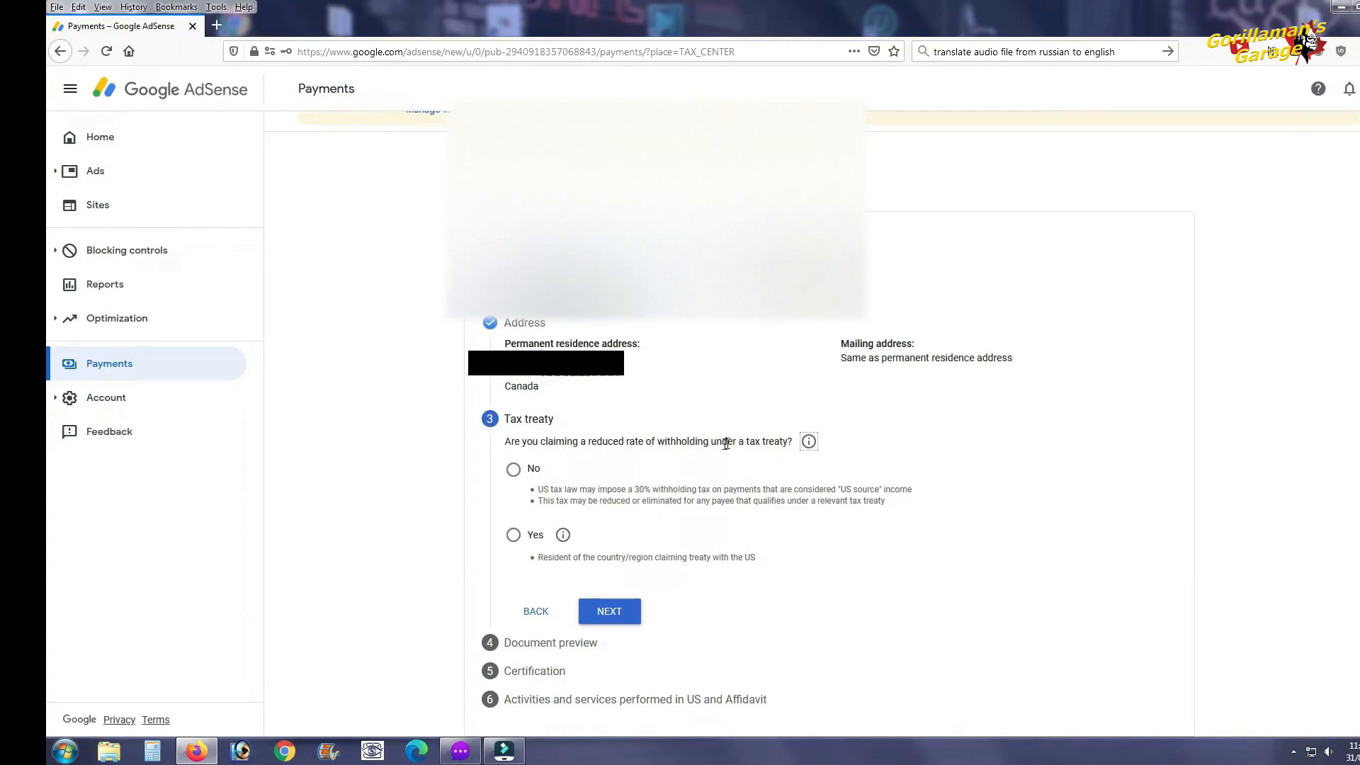
# - Claim a reduced withholding rate under a tax treaty as a resident of Canada
pyautogui.click(514, 536)
pyautogui.click(541, 569)
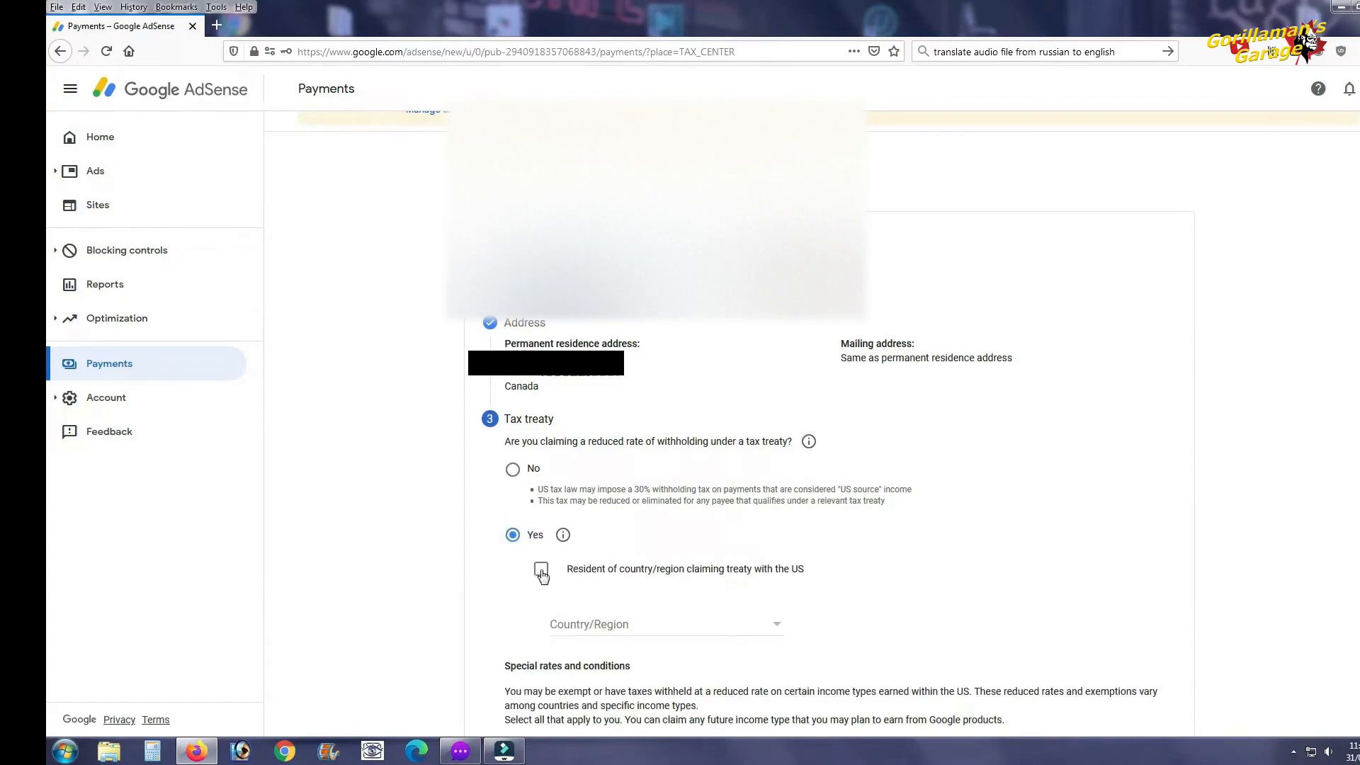
pyautogui.scroll(-3, 635, 554)
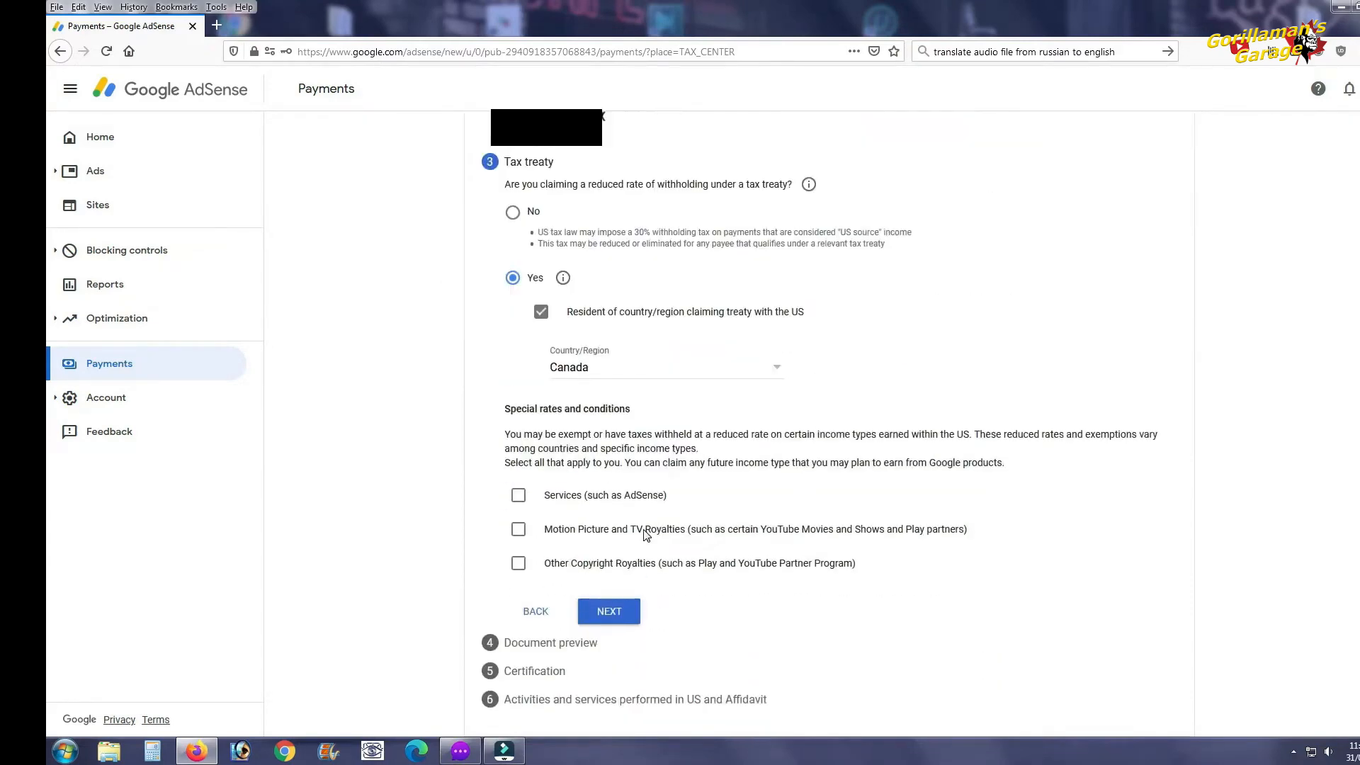
# - Claim Services income under Article 7 and paragraph 1 at the 0% reduced treaty rate, and confirm the treaty terms are met
pyautogui.click(518, 499)
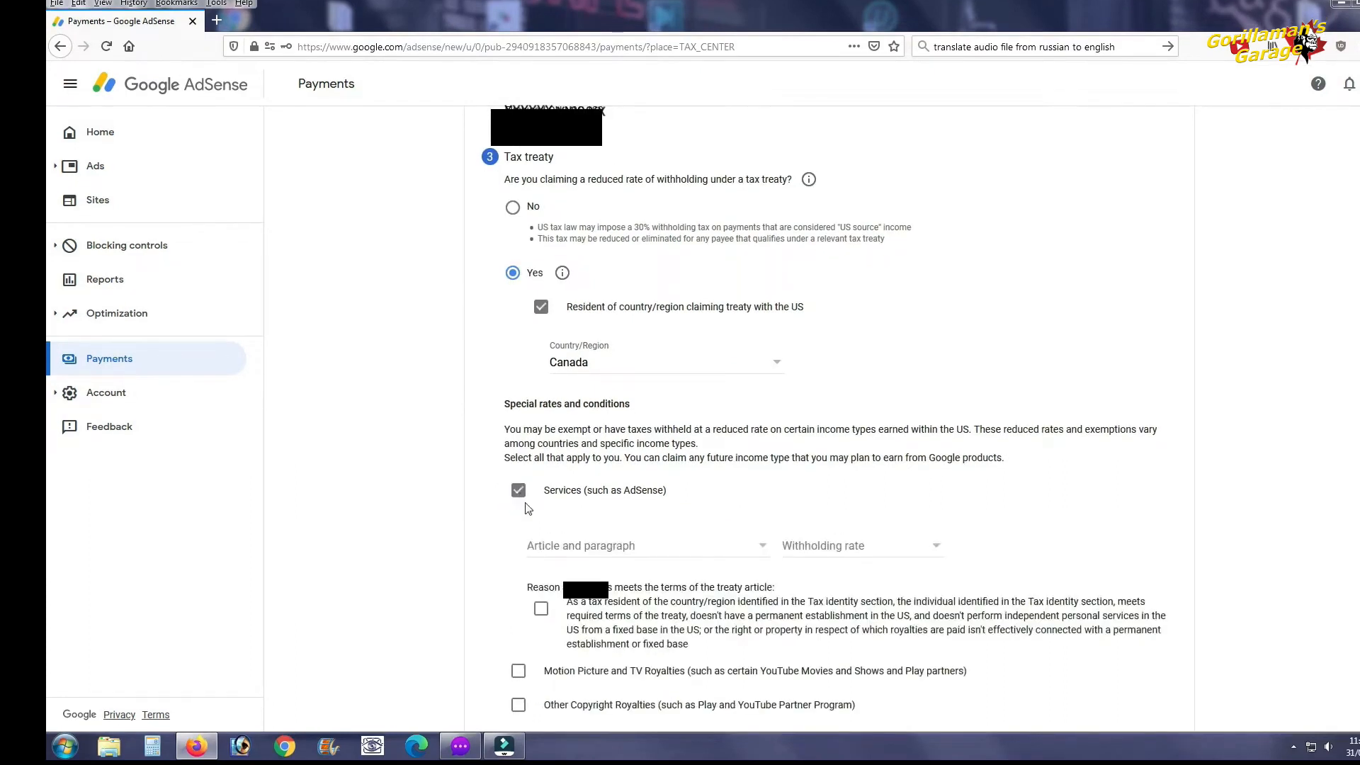
pyautogui.click(603, 551)
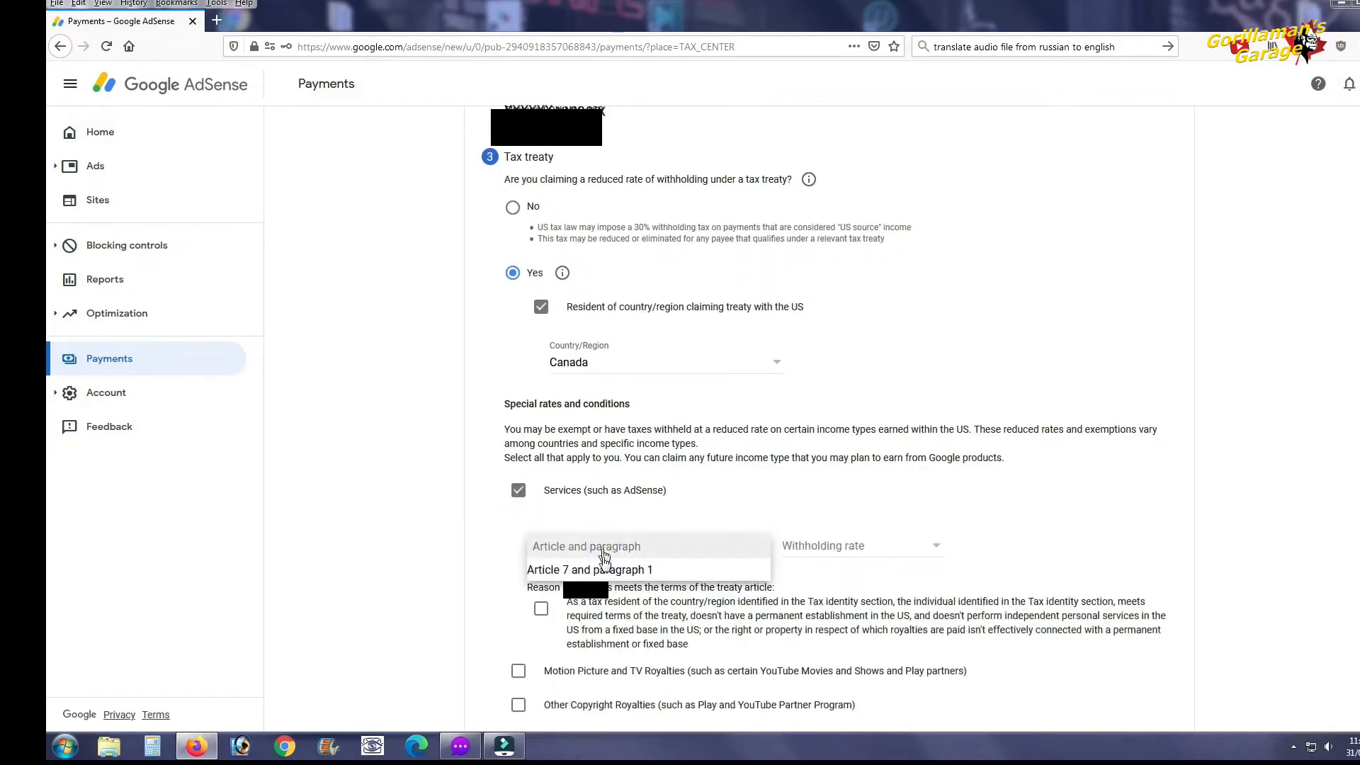
pyautogui.click(607, 571)
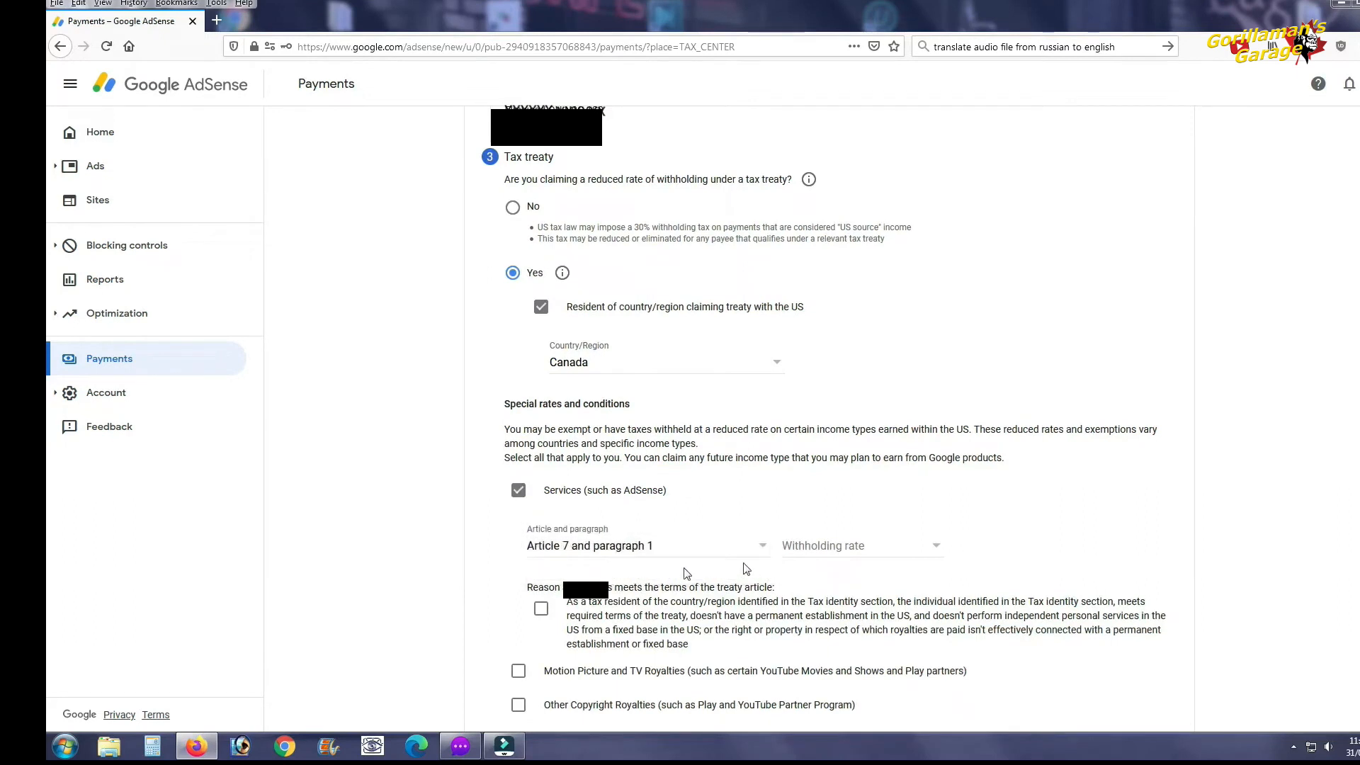
pyautogui.click(843, 552)
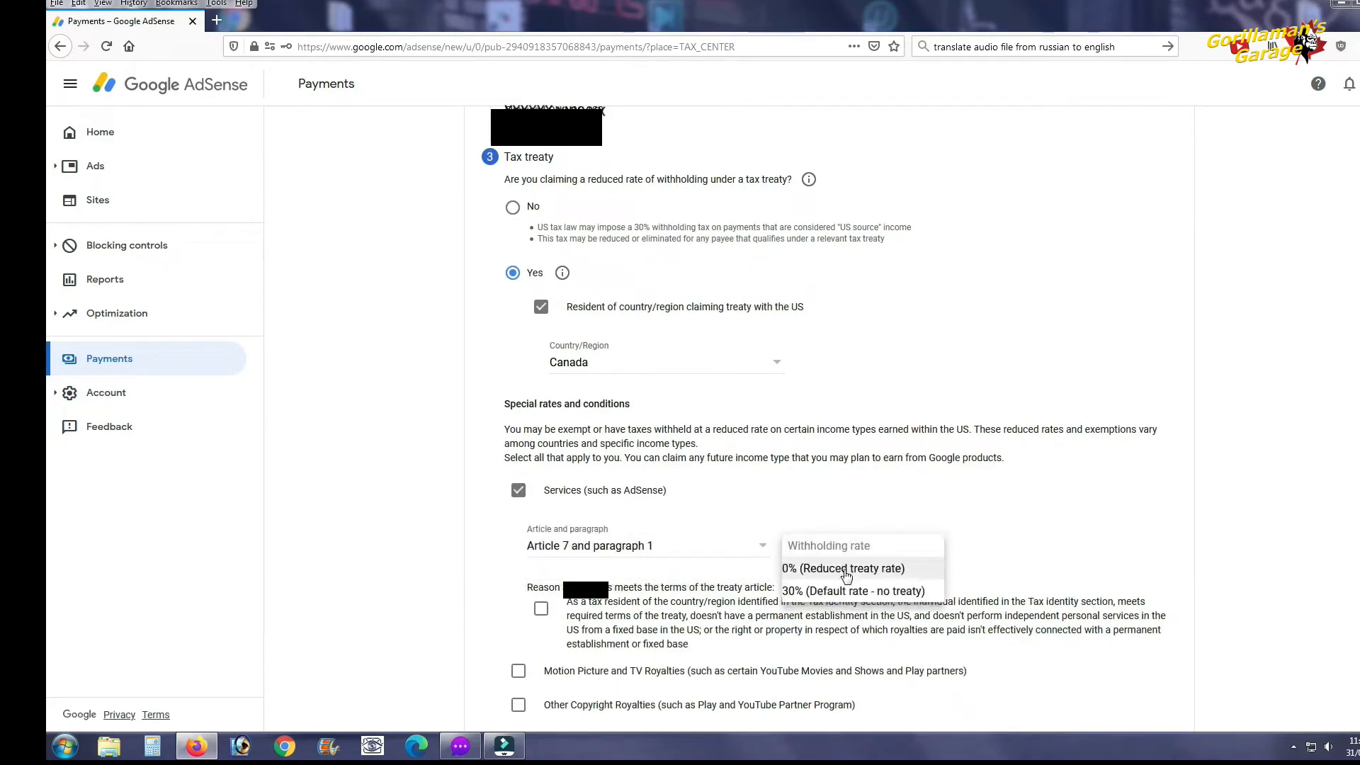
pyautogui.click(843, 570)
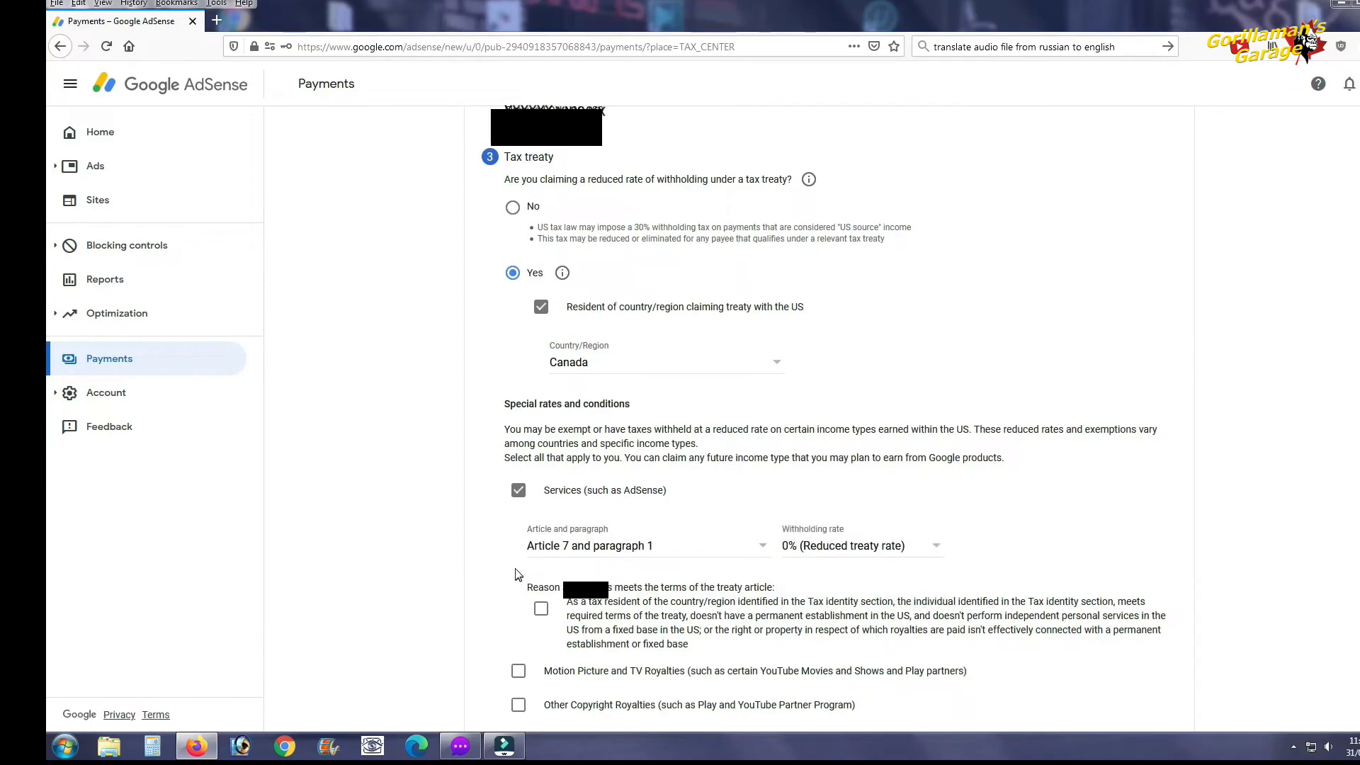
pyautogui.scroll(-3, 514, 560)
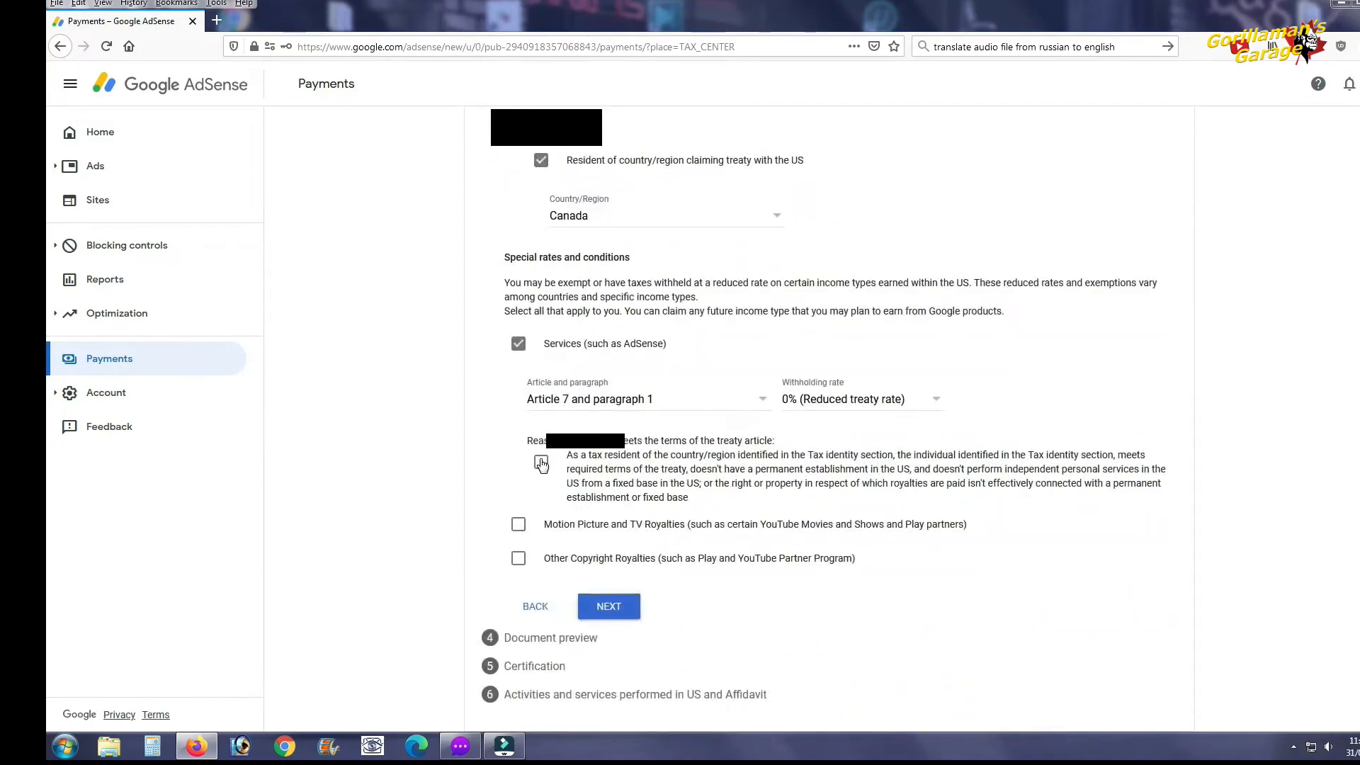
pyautogui.click(541, 464)
# - Claim Motion Picture and TV Royalties under Article 12 and paragraph 2 at the 10% reduced treaty rate, and confirm the treaty terms
pyautogui.click(519, 528)
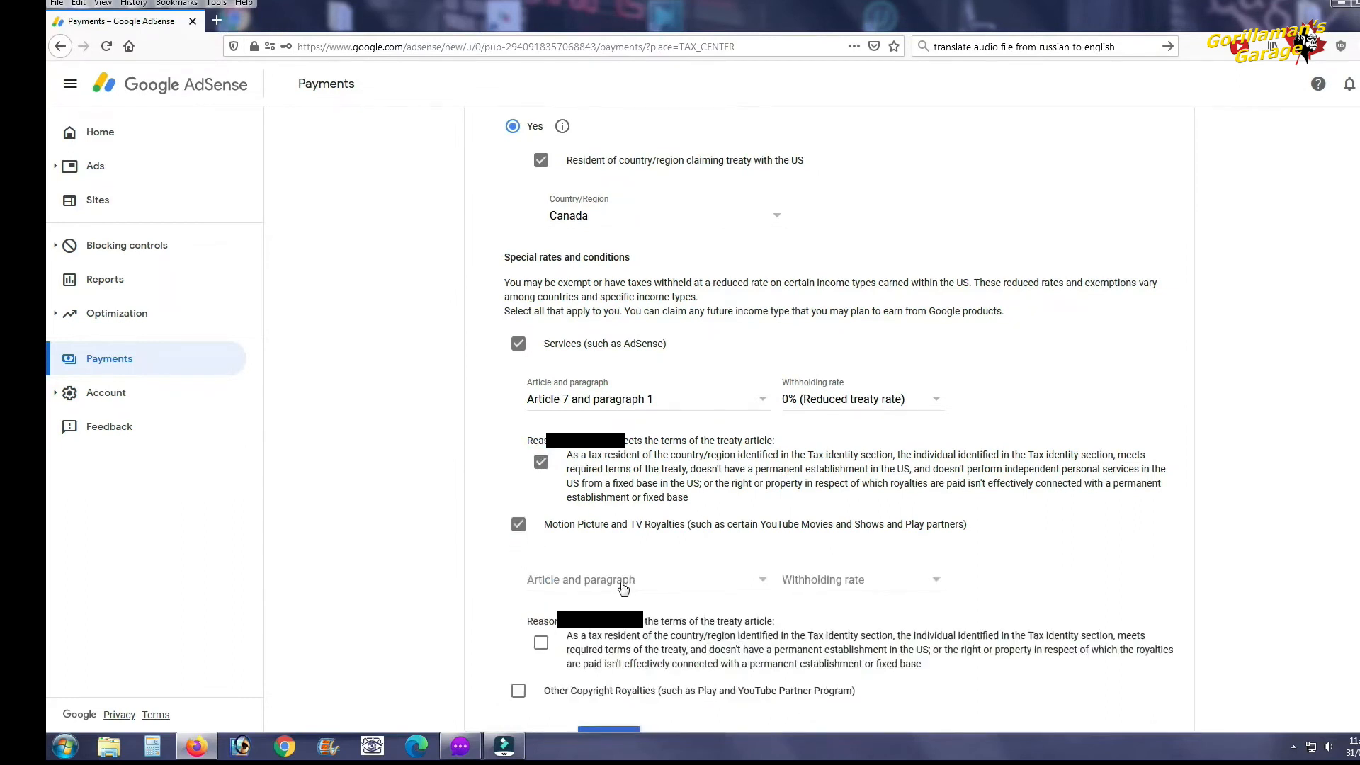
pyautogui.click(622, 585)
pyautogui.click(622, 599)
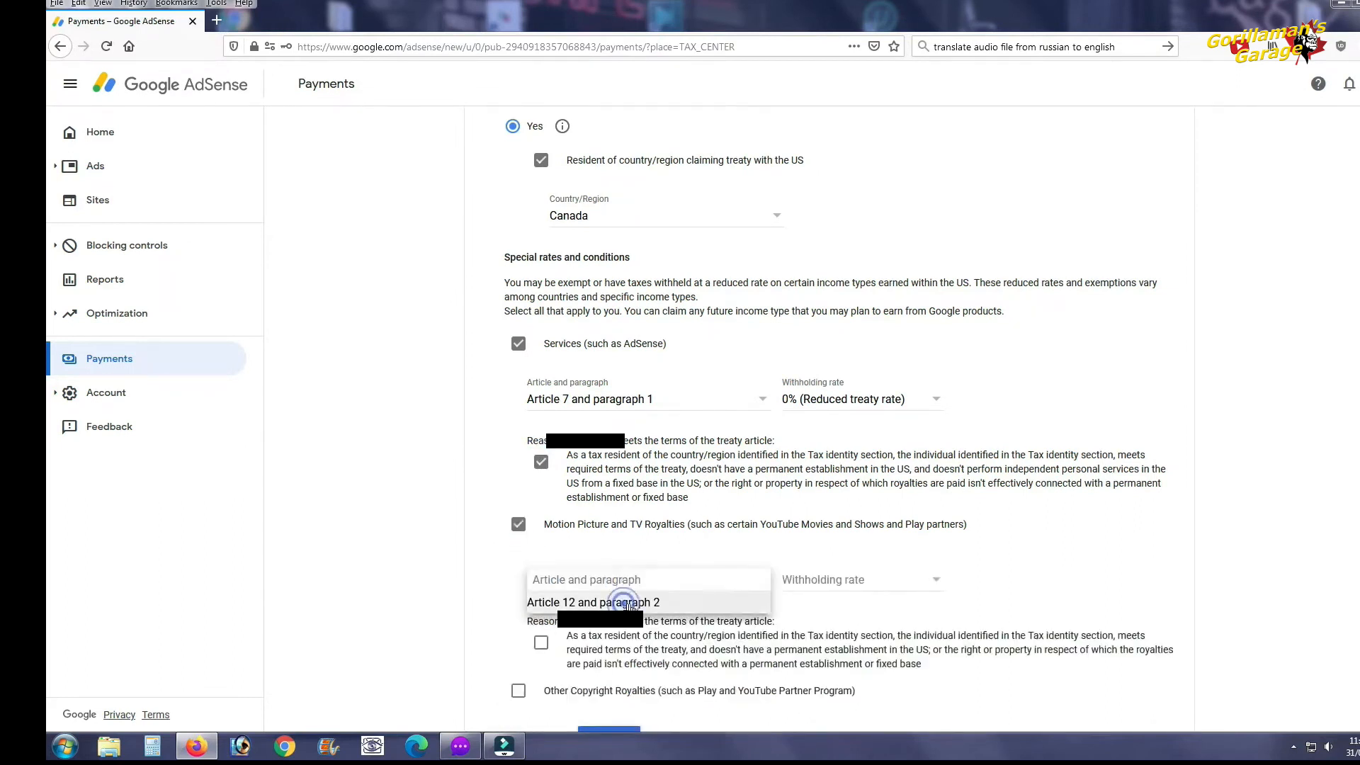
pyautogui.click(848, 580)
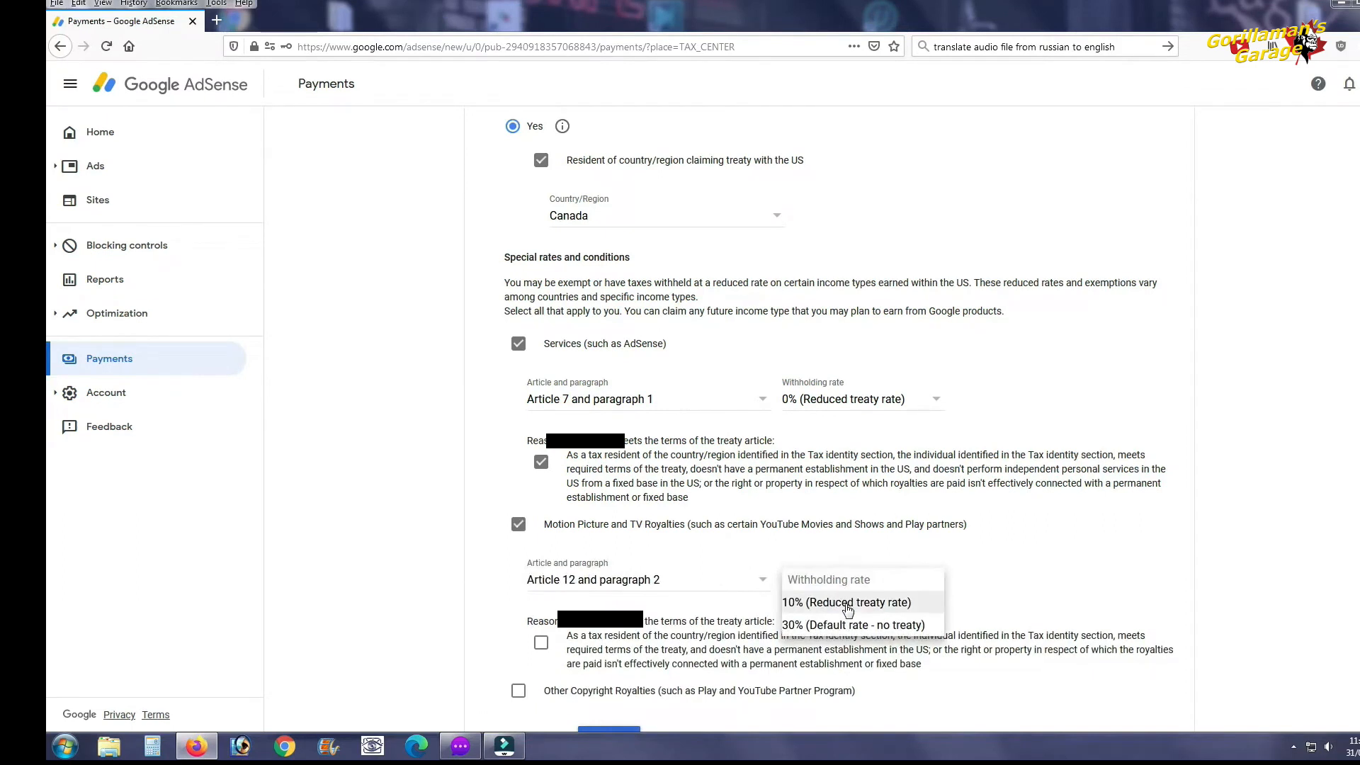
pyautogui.click(847, 604)
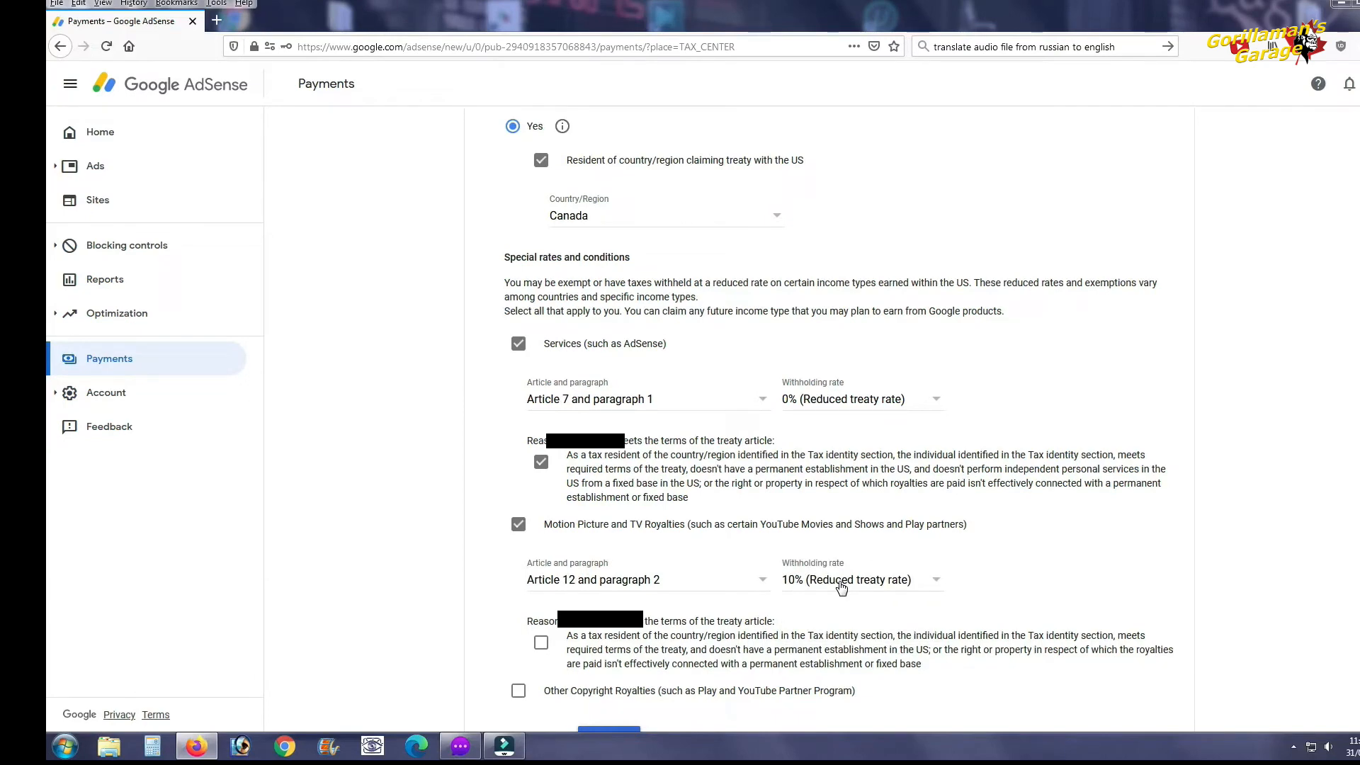
pyautogui.scroll(-3, 756, 593)
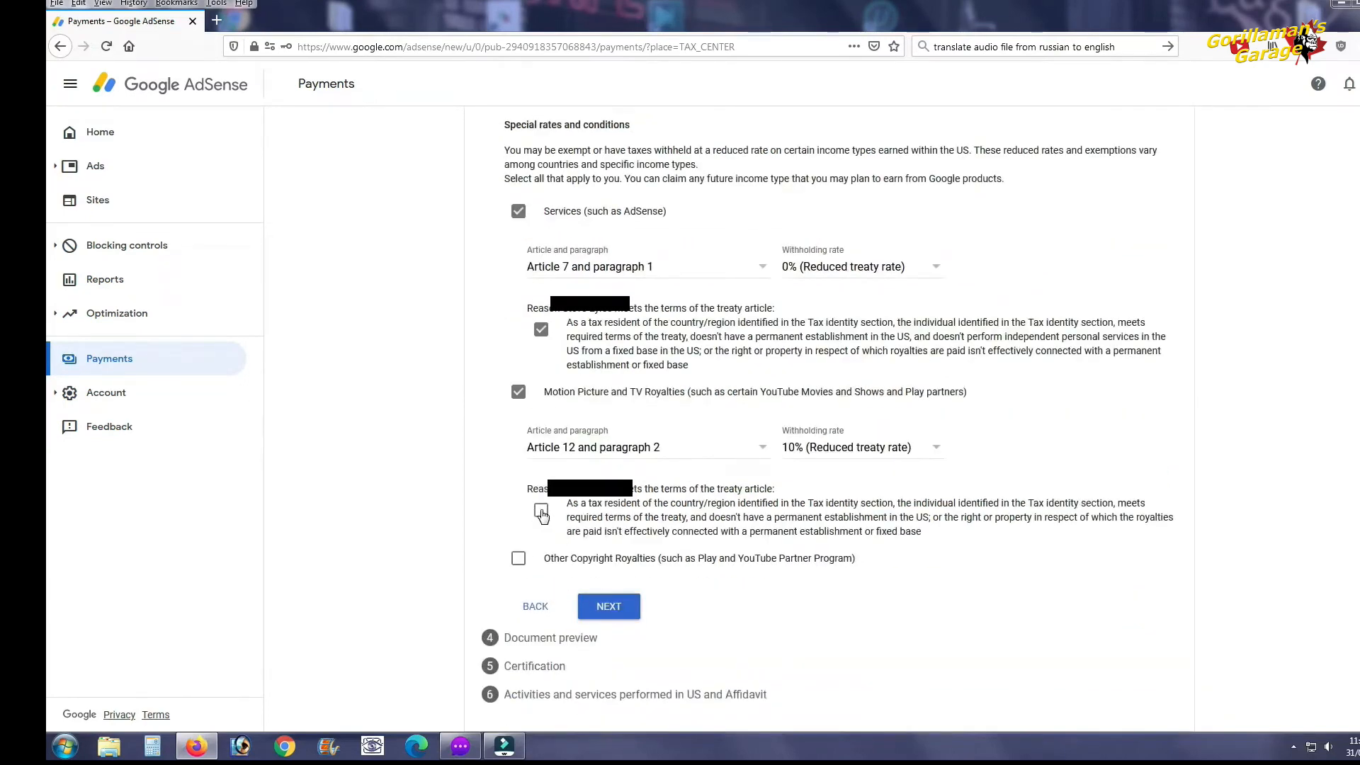
pyautogui.click(541, 511)
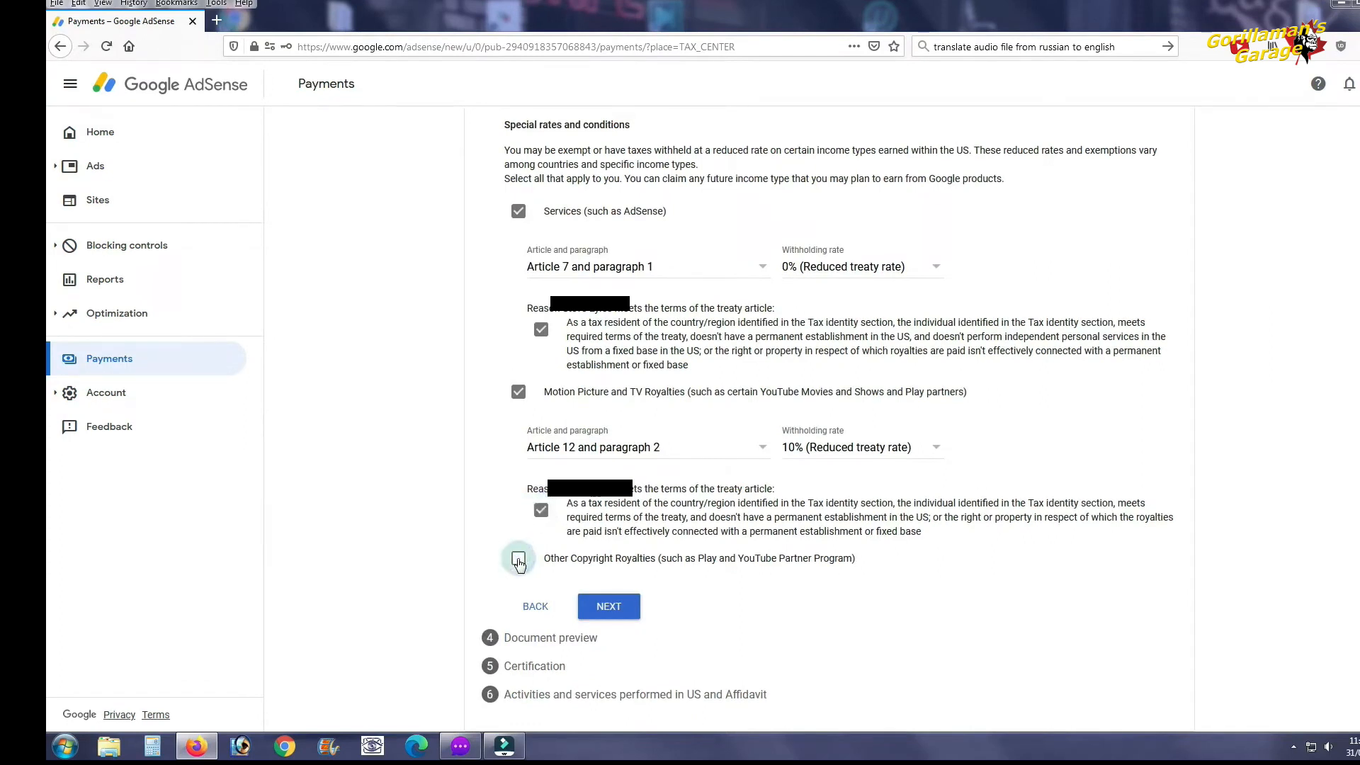
# - Claim Other Copyright Royalties under Article 12 and paragraph 3 at the 0% reduced treaty rate, and confirm the treaty terms
pyautogui.click(518, 559)
pyautogui.click(580, 615)
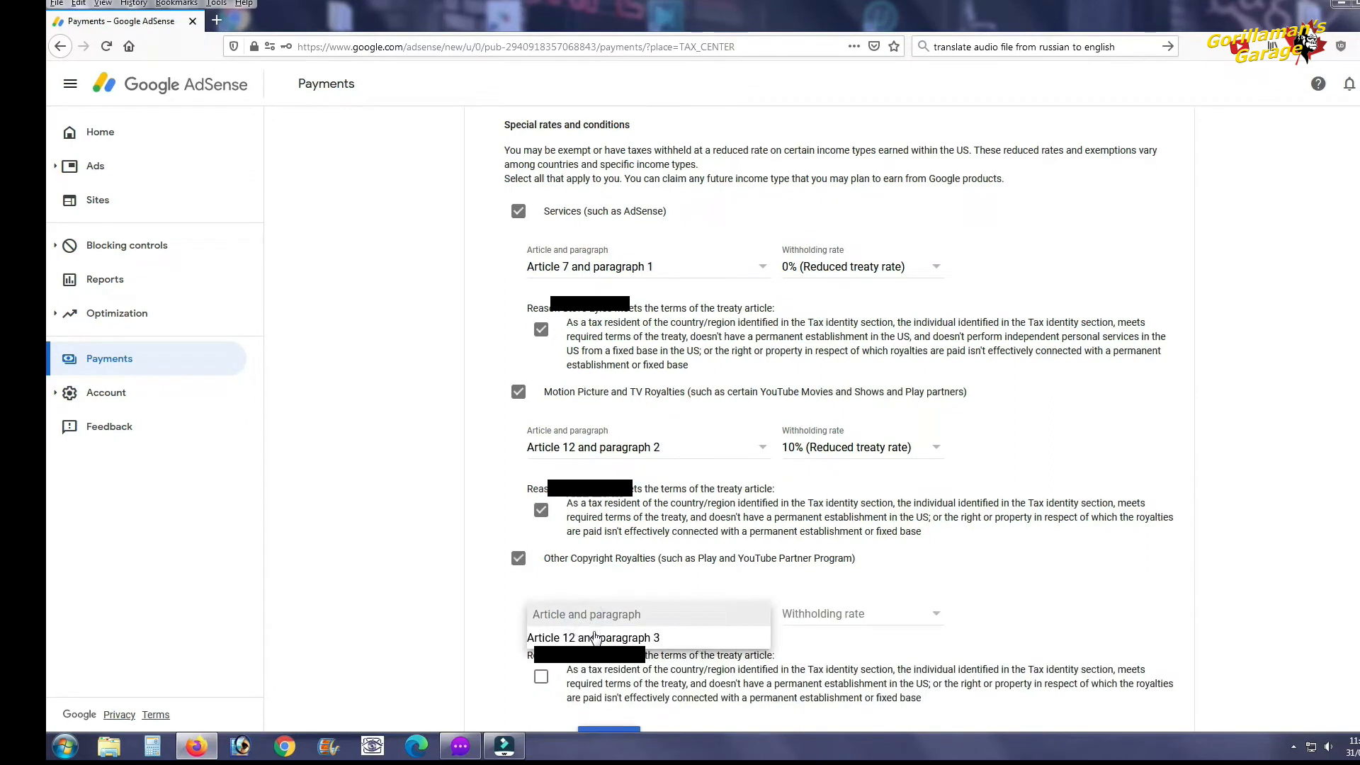
pyautogui.click(595, 638)
pyautogui.click(820, 616)
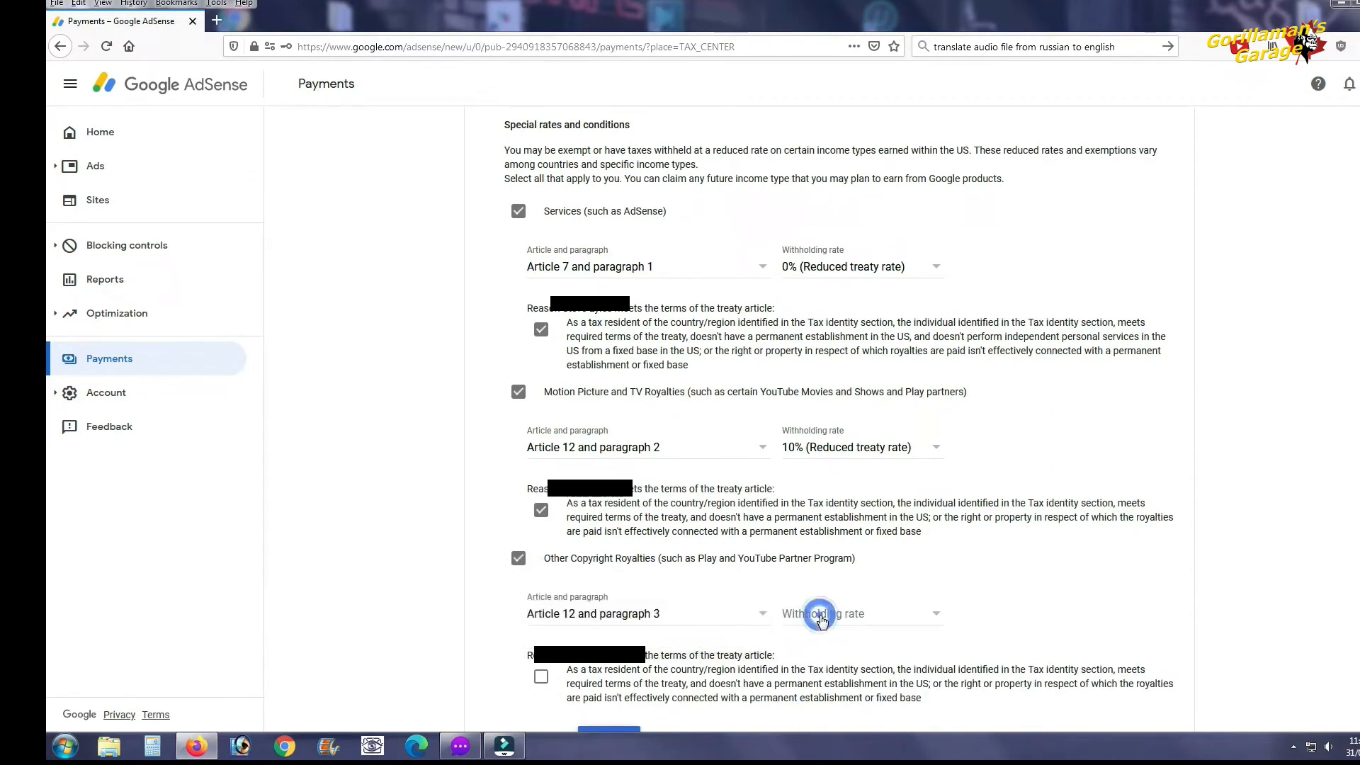
pyautogui.click(825, 634)
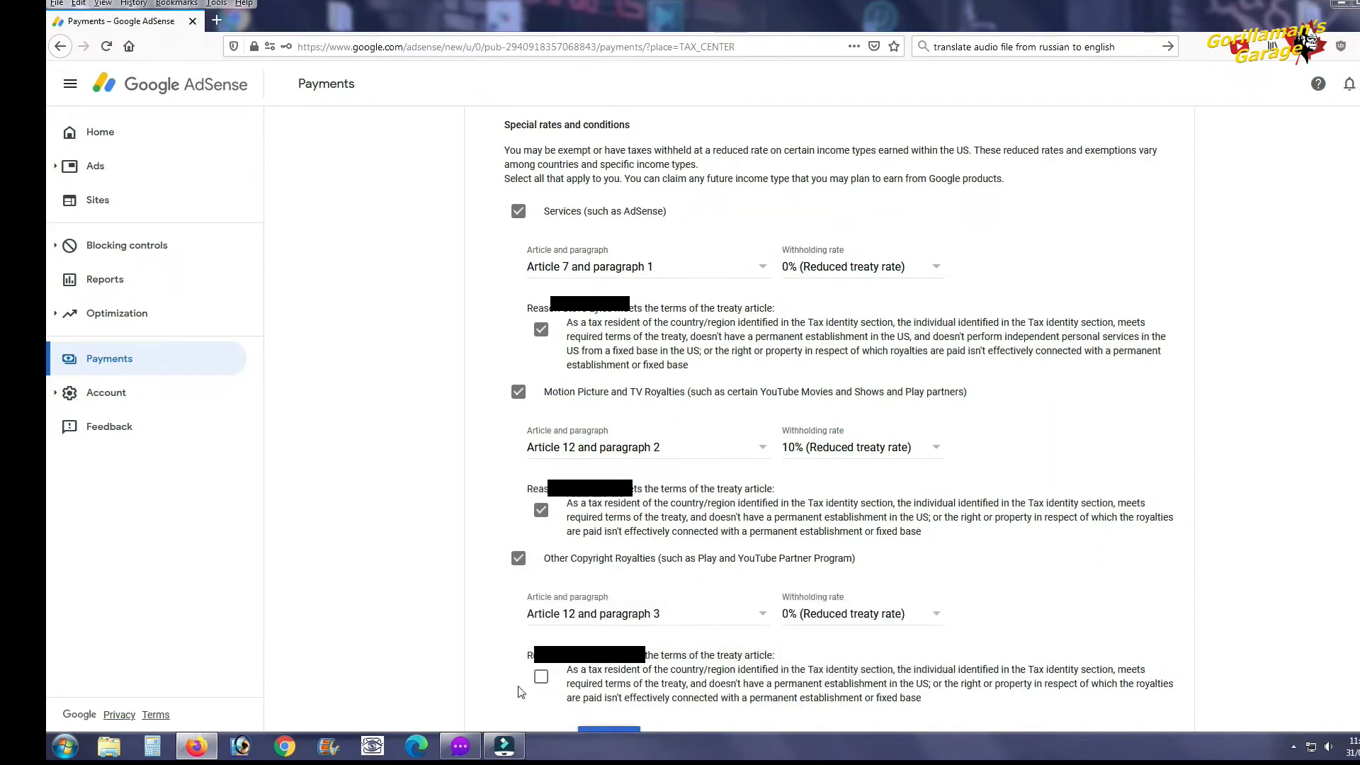
pyautogui.click(543, 678)
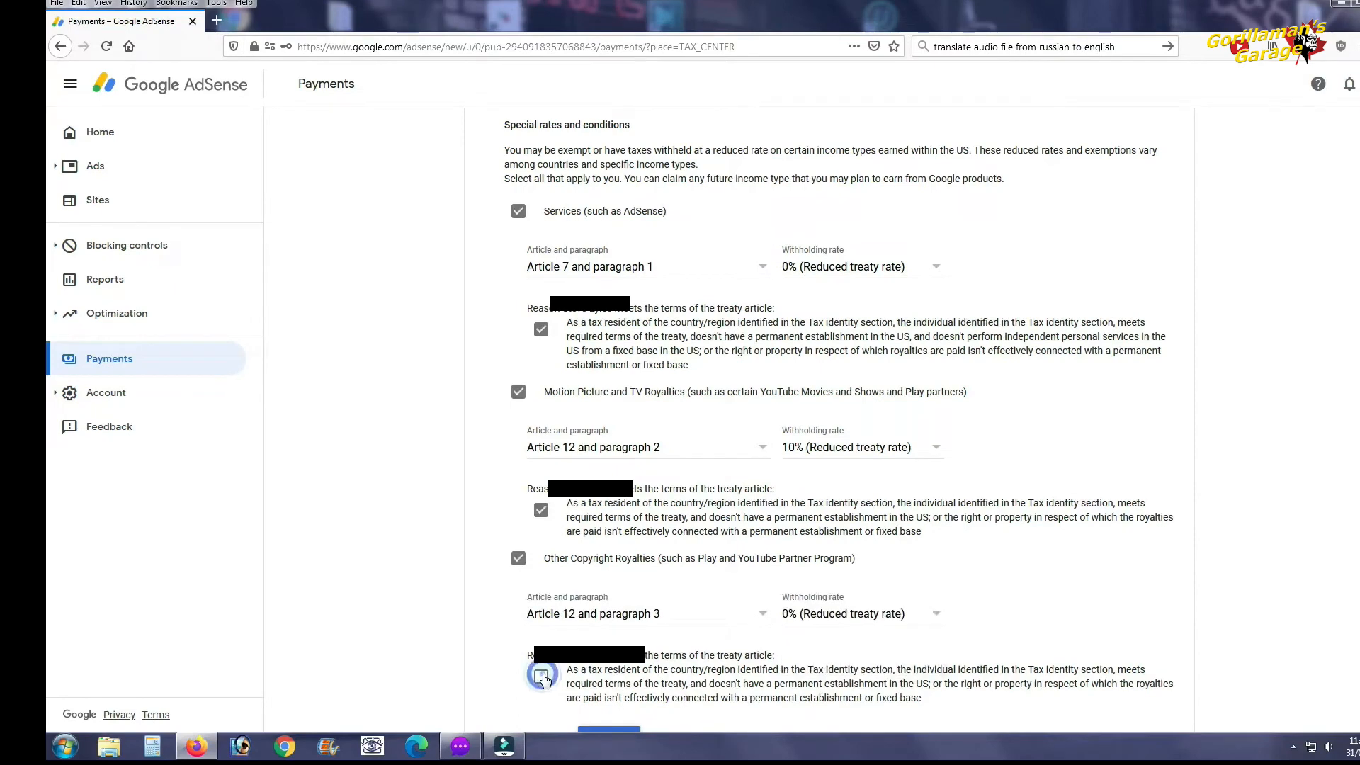
# - Submit the tax treaty section and confirm that the generated tax documents have been reviewed and are true, correct and complete
pyautogui.scroll(-3, 602, 631)
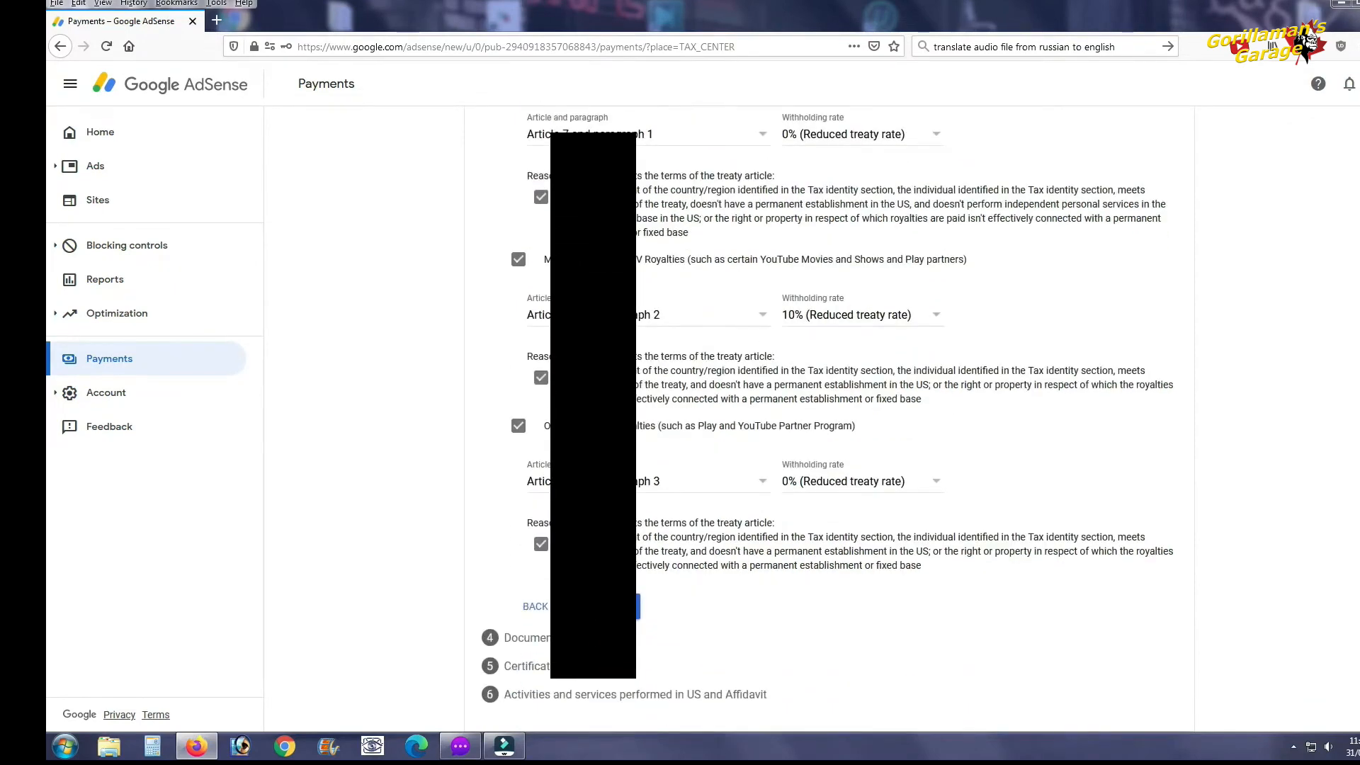
pyautogui.click(606, 611)
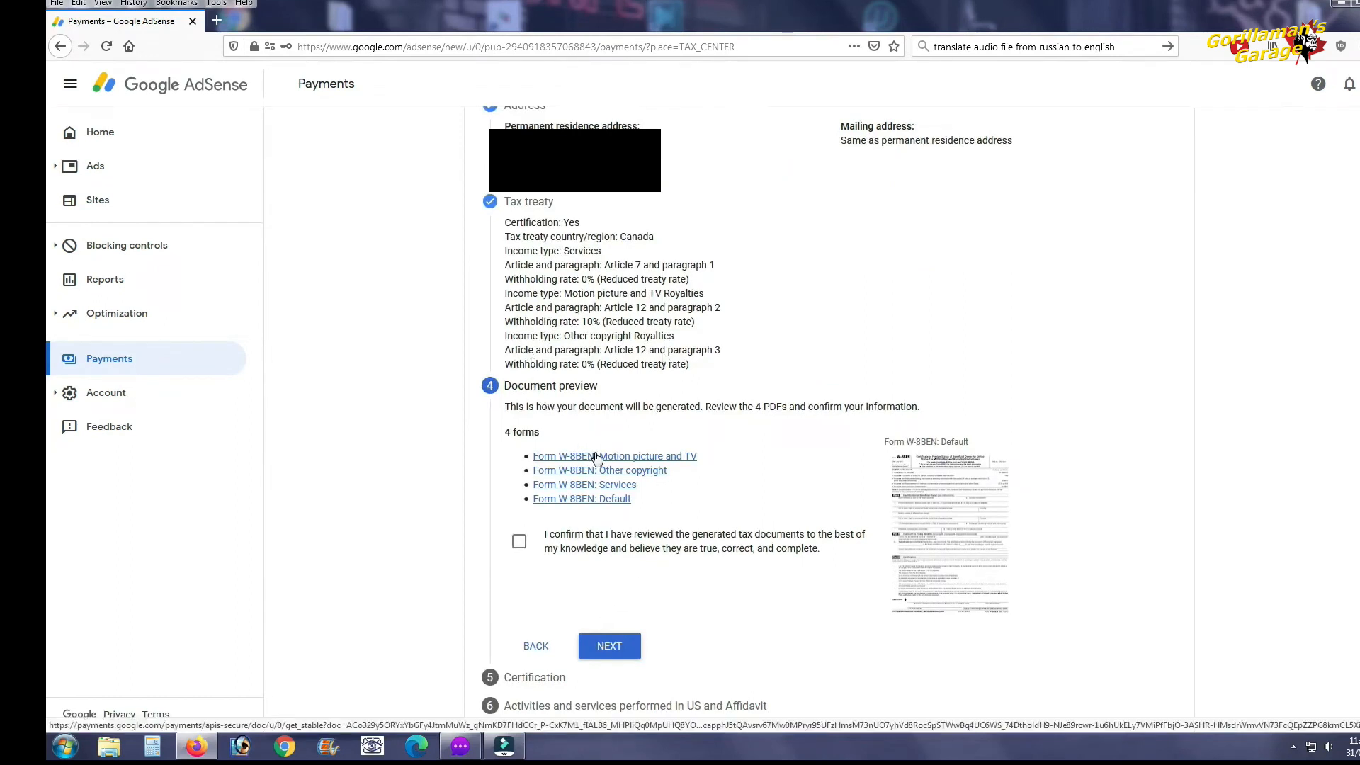
pyautogui.click(519, 543)
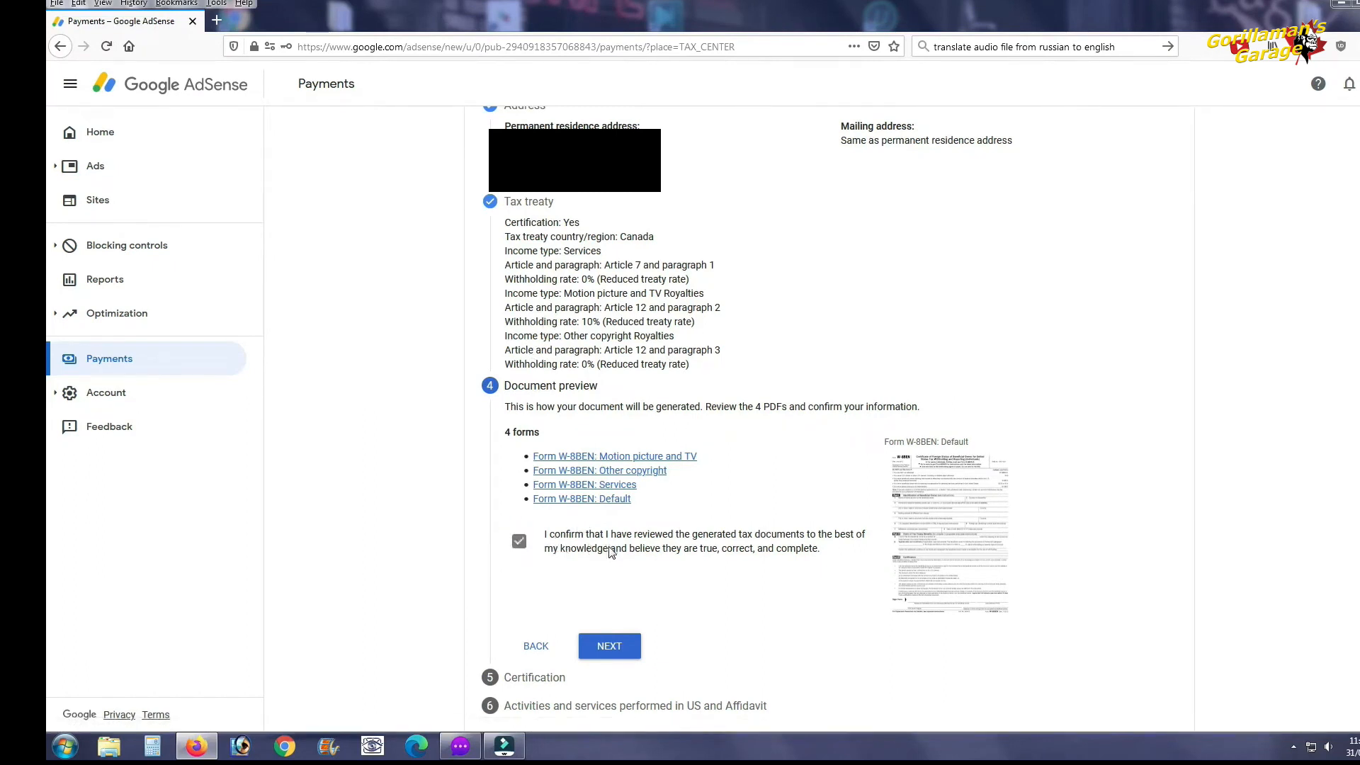
pyautogui.click(611, 646)
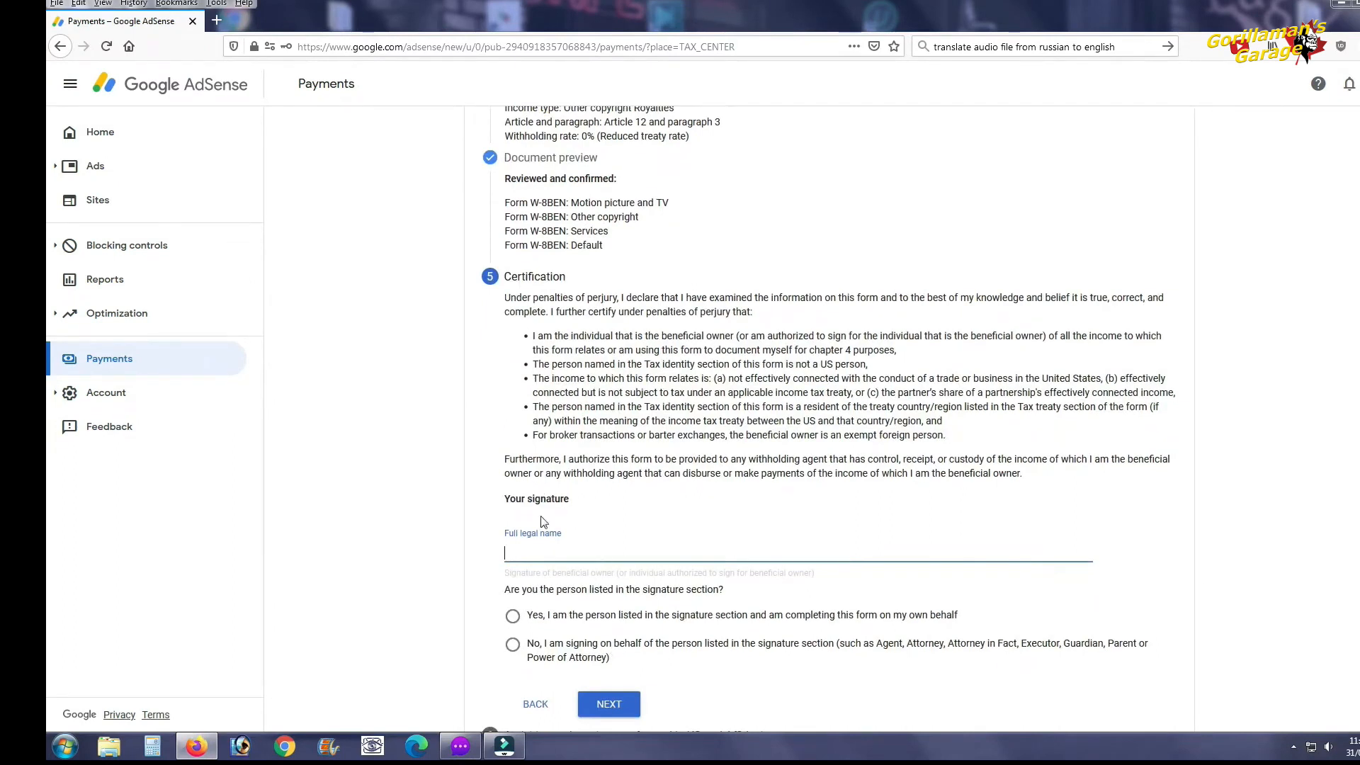
# - Sign the certification with the full legal name and declare the form is completed by the signer on their own behalf
pyautogui.click(544, 548)
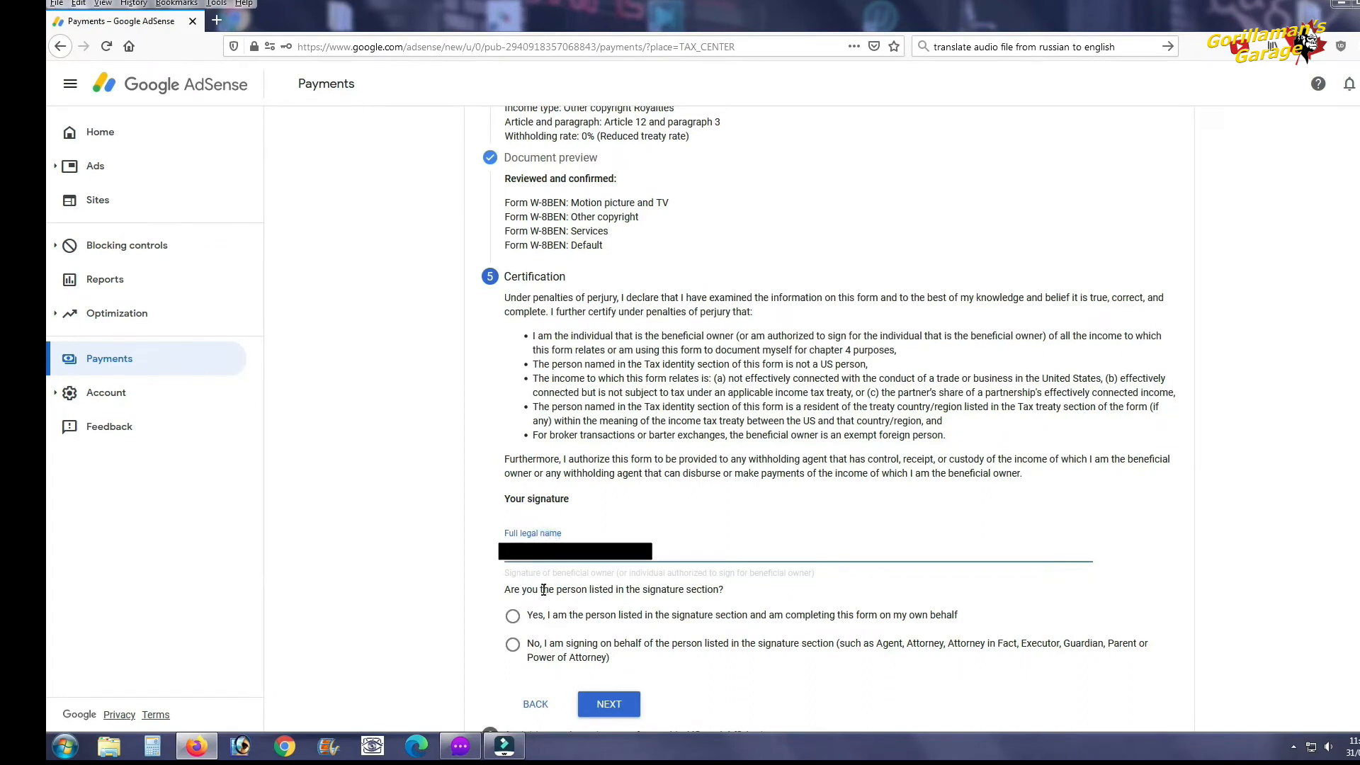
pyautogui.scroll(-1, 544, 588)
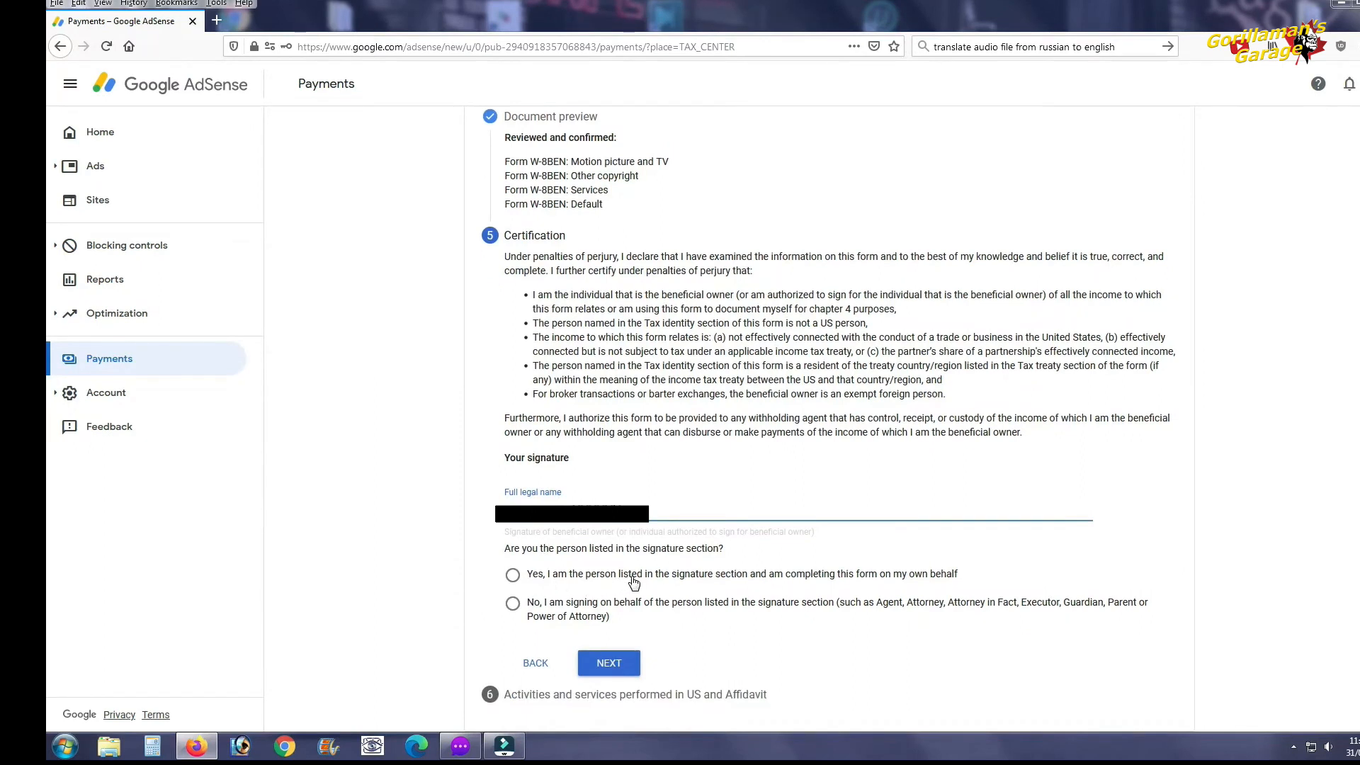
pyautogui.click(513, 577)
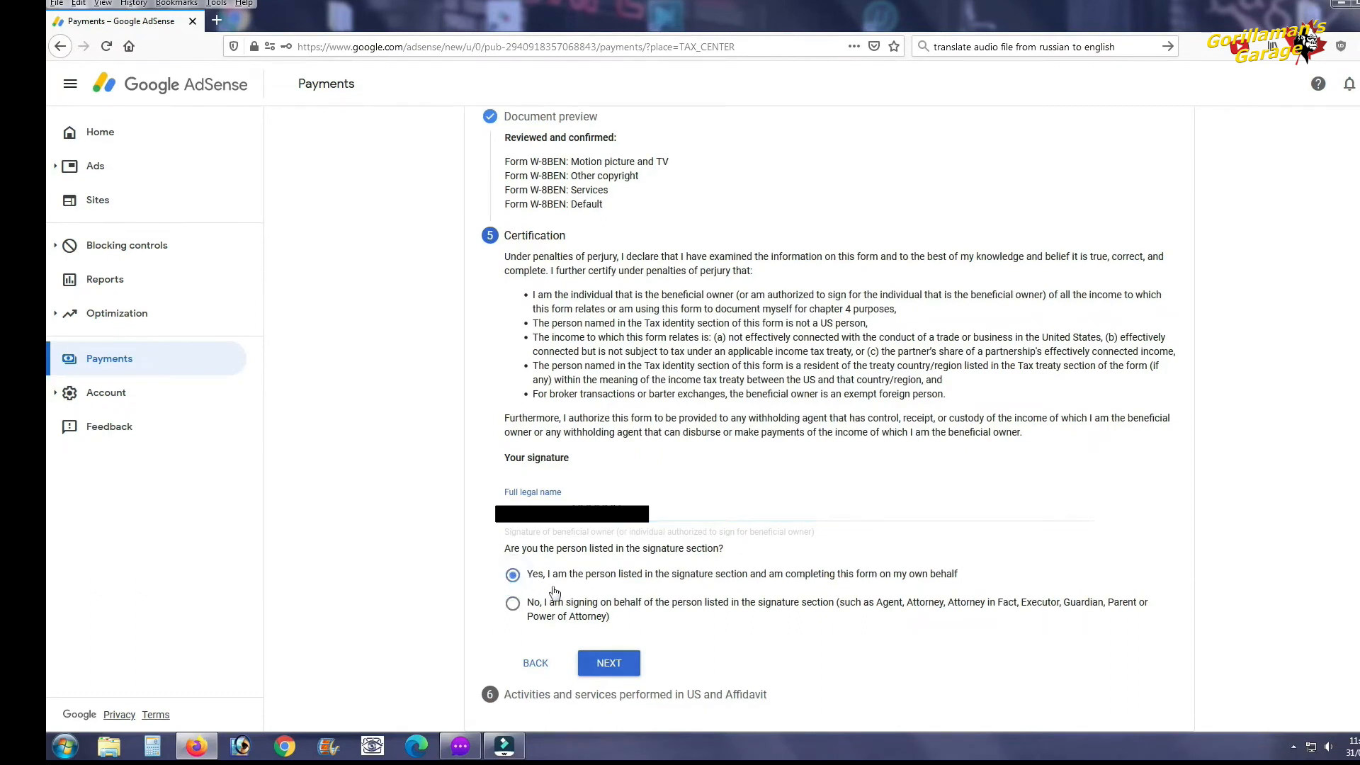
# - Complete the certification section, declare that no activities were performed for Google within the US, and certify that services are performed solely outside the US
pyautogui.click(611, 665)
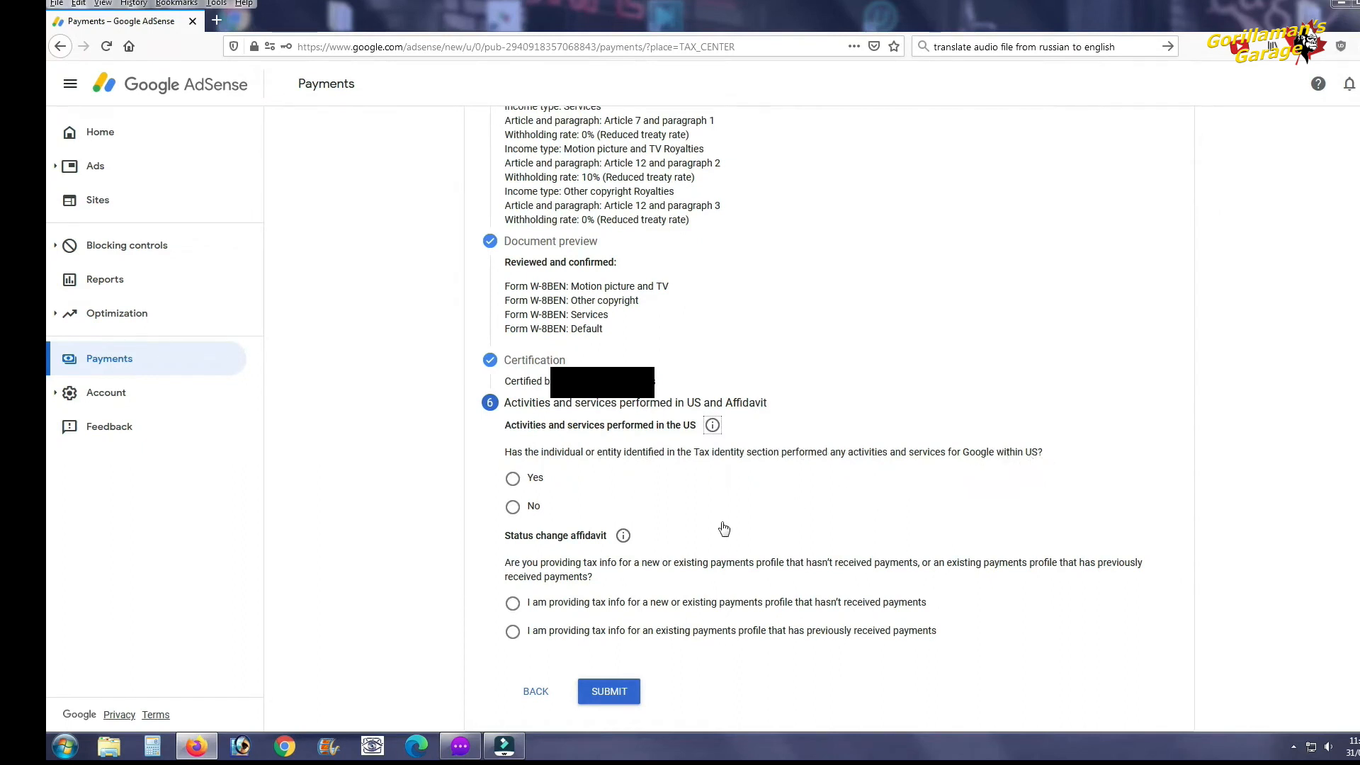
pyautogui.click(513, 510)
pyautogui.click(532, 543)
pyautogui.scroll(-1, 537, 556)
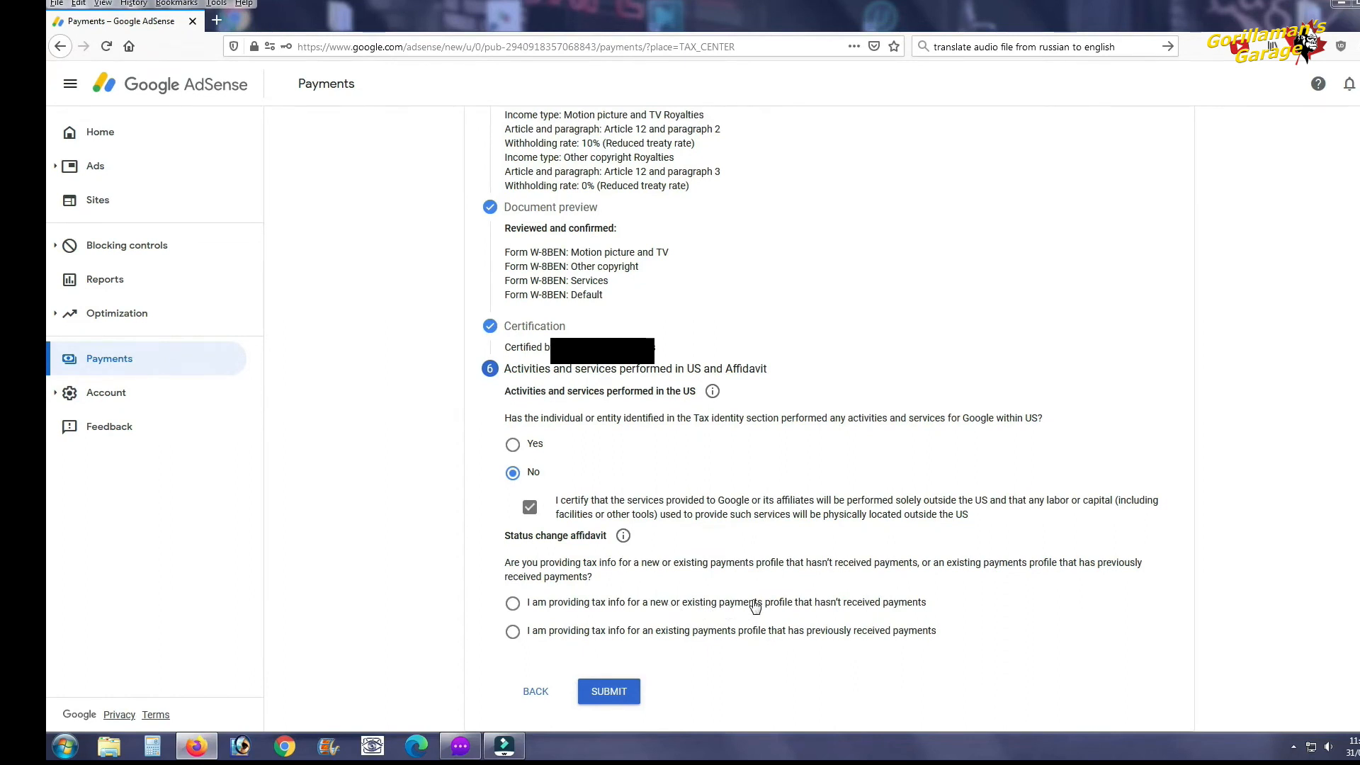
# - Declare an existing payments profile that has previously received payments, accept the unchanged-information affidavit from January 1, 2020, and submit the tax form
pyautogui.click(513, 632)
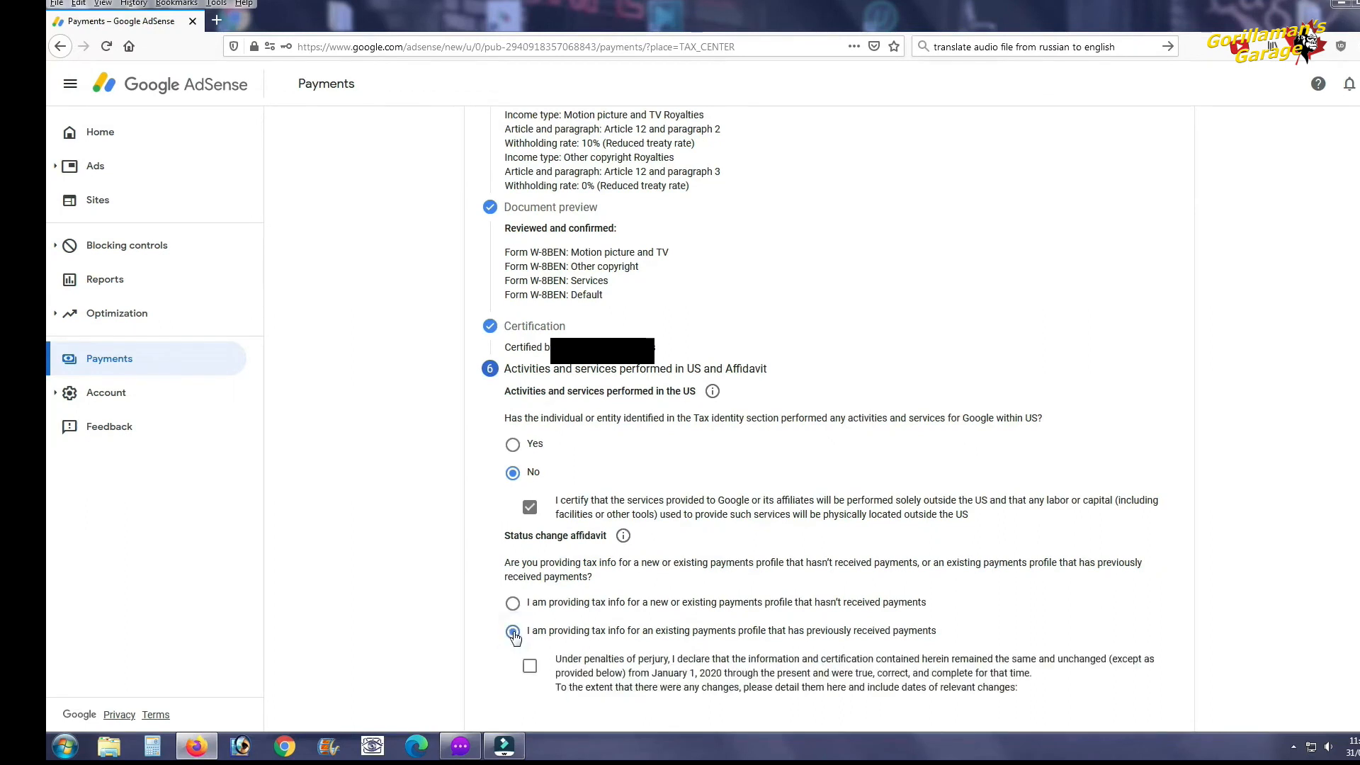
pyautogui.click(531, 668)
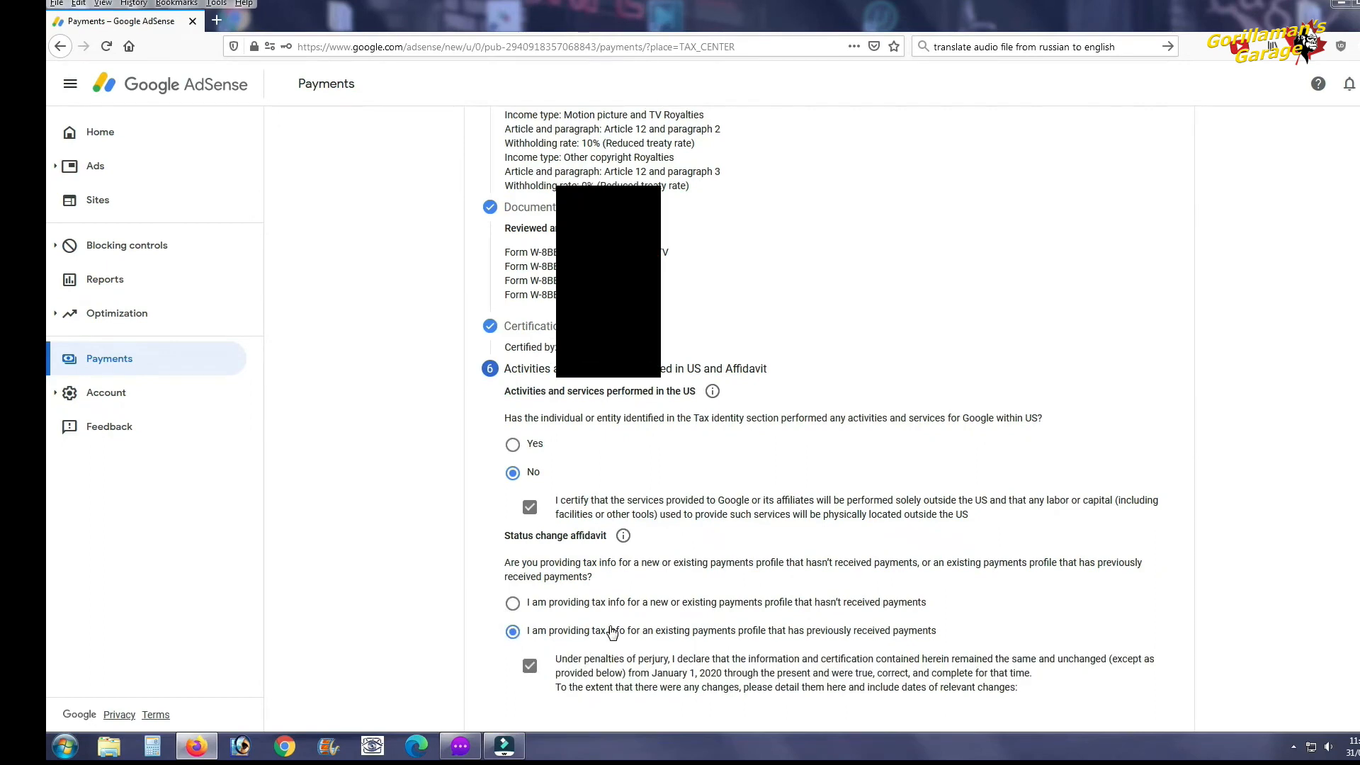
pyautogui.scroll(-3, 613, 633)
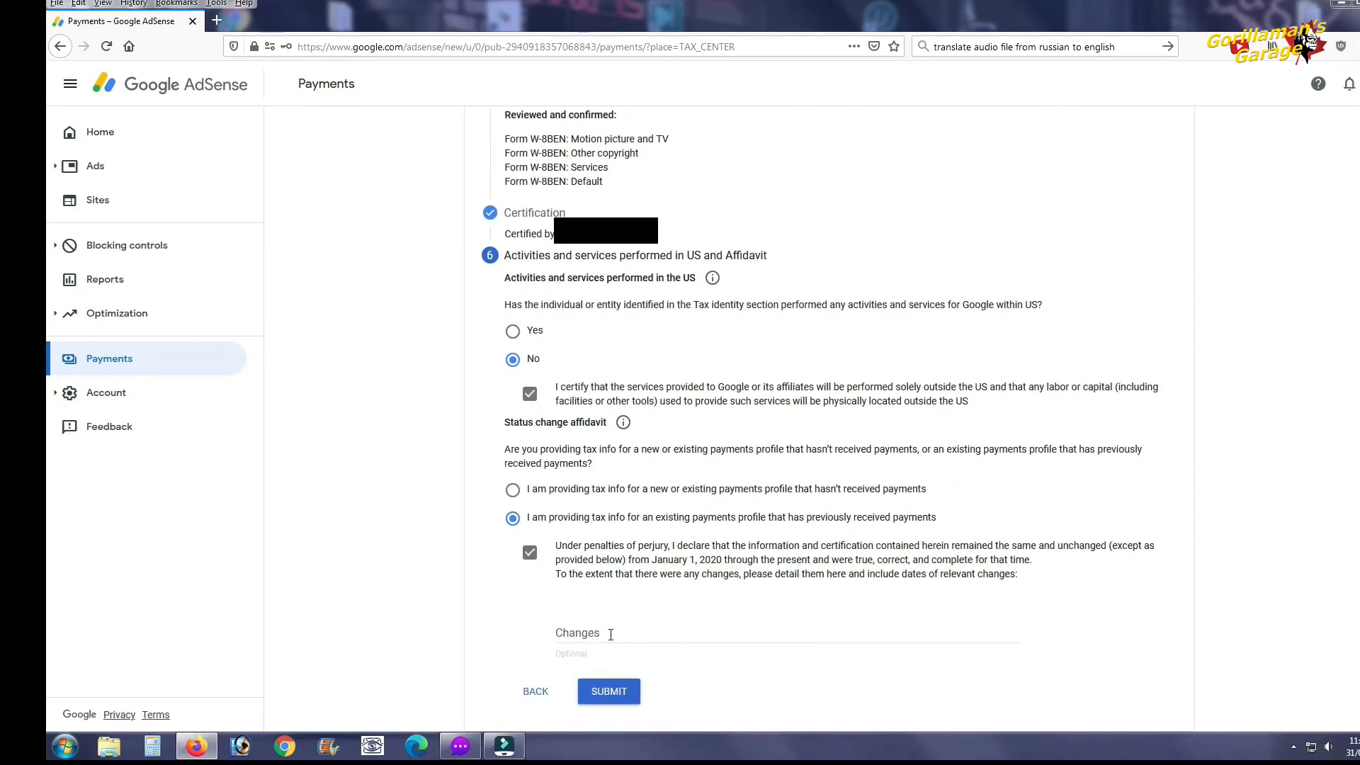
pyautogui.click(609, 695)
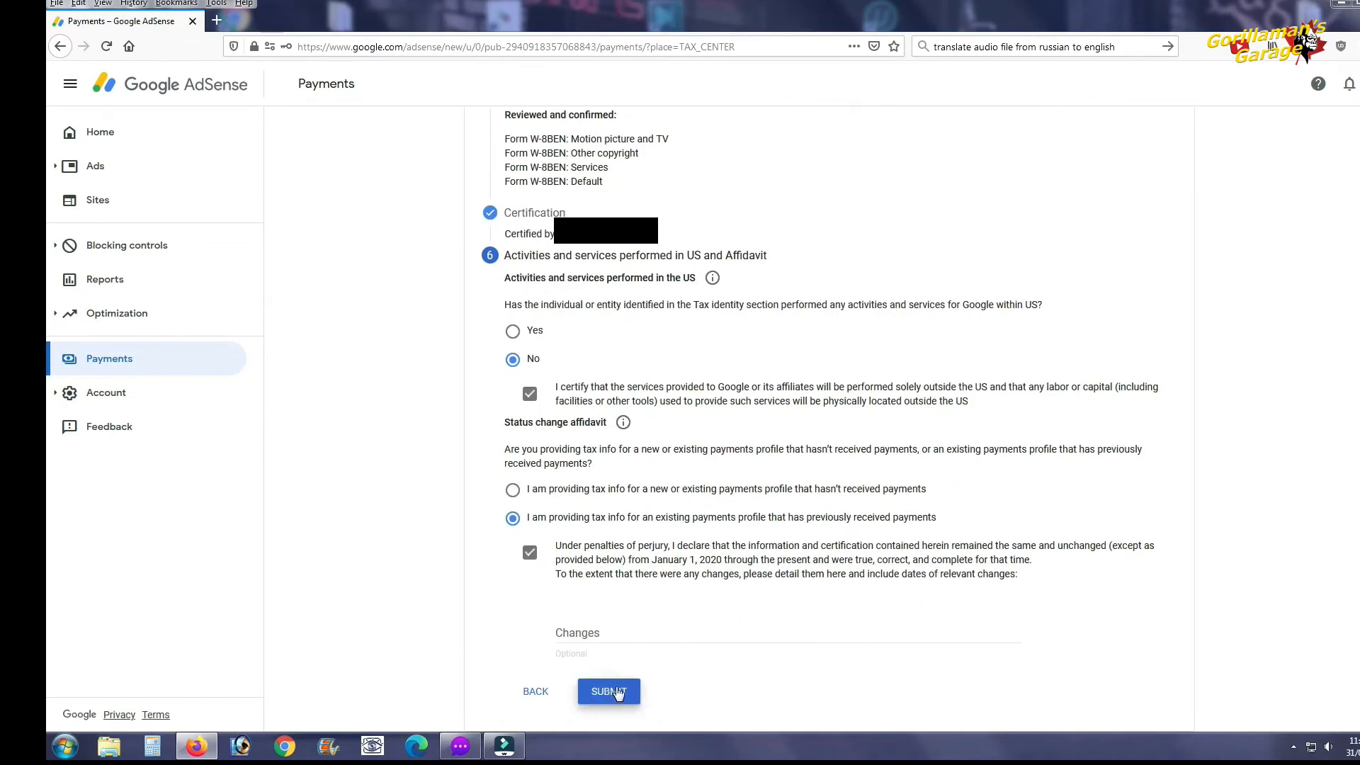